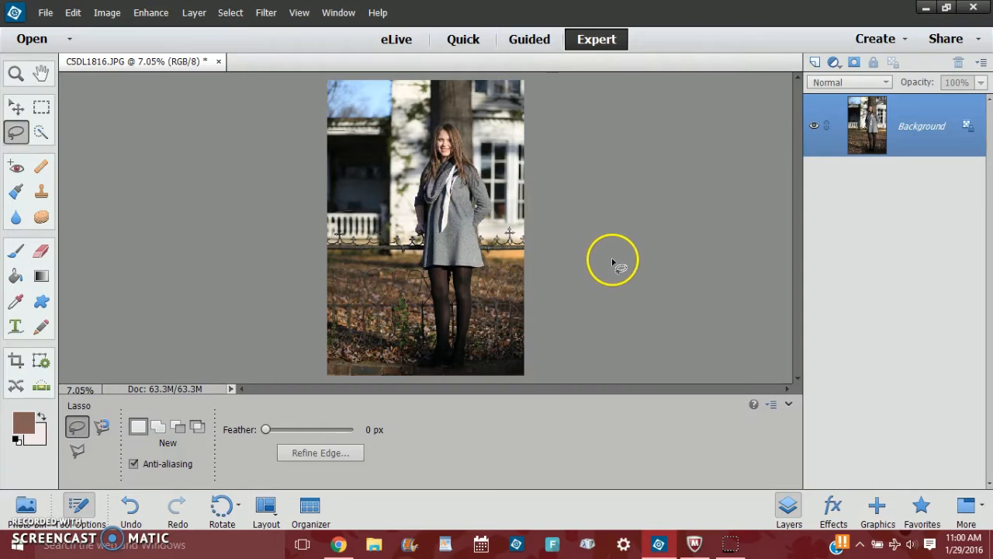
# Examine the subject's face and upper body up close, as well as the lighting across the whole photo
pyautogui.hotkey('ctrl', '=')
pyautogui.hotkey('ctrl', '=')
pyautogui.scroll(2, 624, 271)
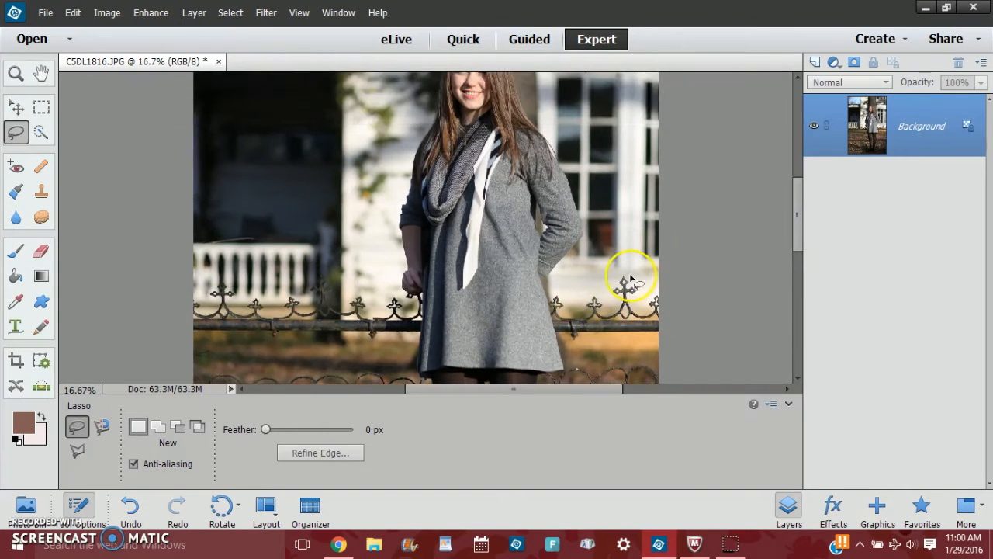
pyautogui.scroll(3, 627, 278)
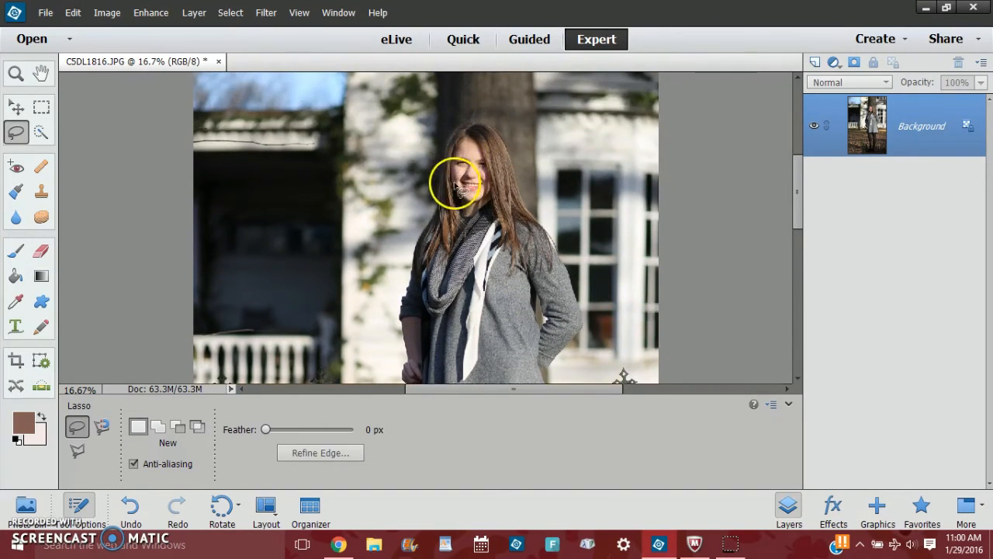
pyautogui.hotkey('ctrl', '-')
pyautogui.hotkey('ctrl', '-')
pyautogui.hotkey('ctrl', '-')
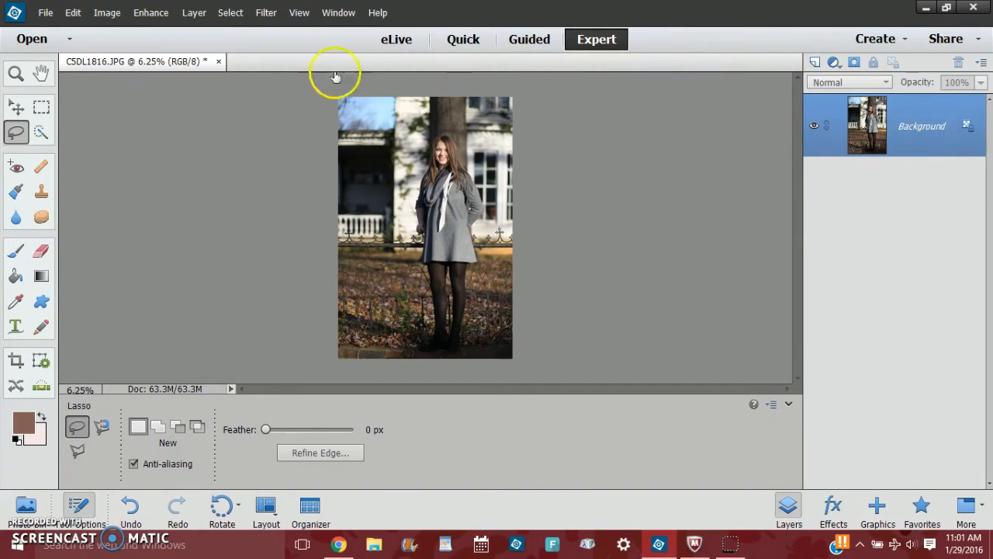
# Open the Shadows/Highlights adjustment for the photo and set Lighten Shadows to 0%
pyautogui.click(151, 14)
pyautogui.moveTo(206, 153)
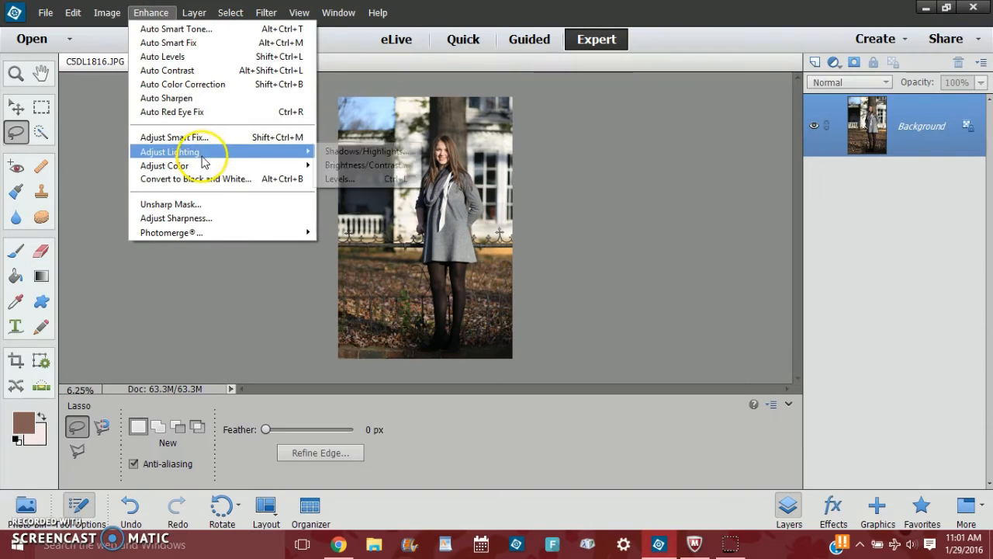
pyautogui.click(383, 153)
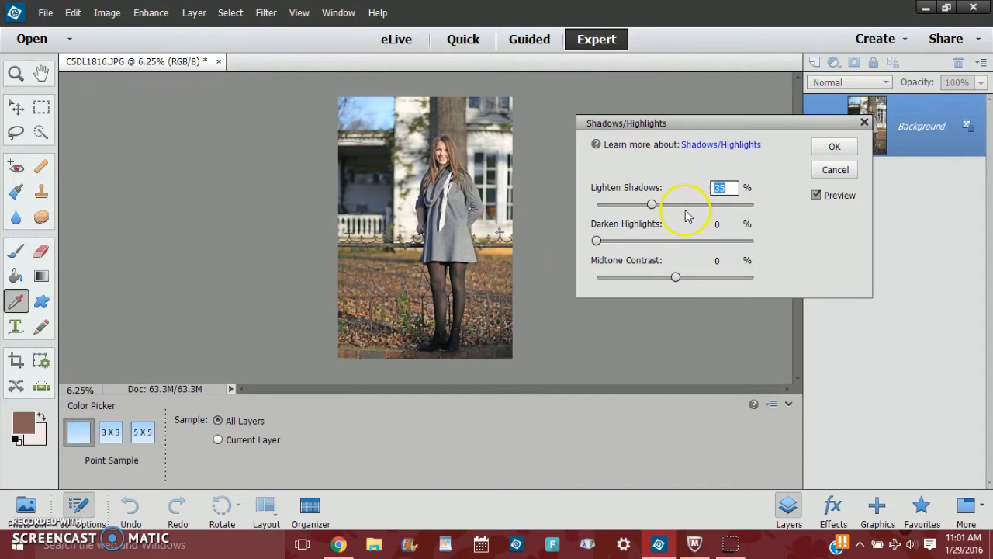
pyautogui.write('0')
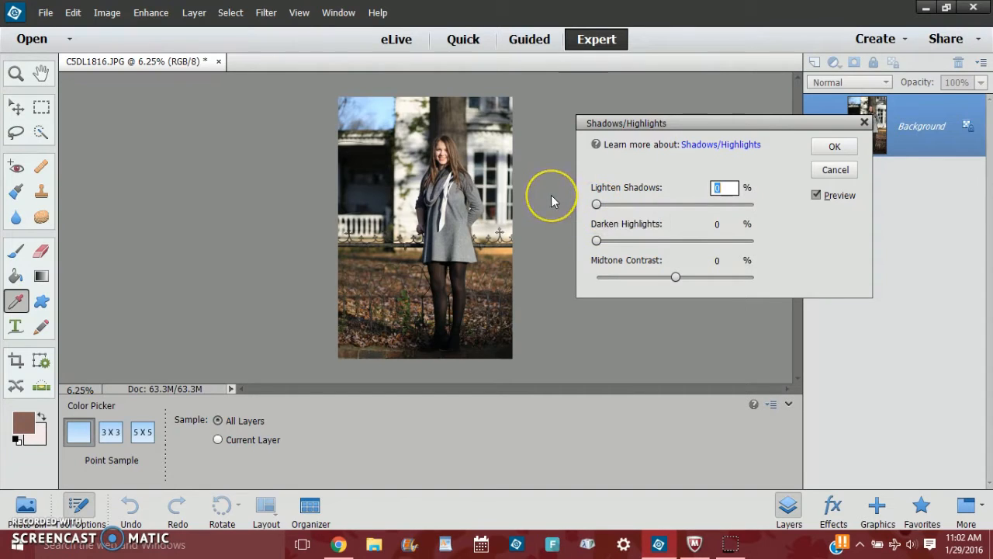
# Set Lighten Shadows to 35% while viewing the subject closer, and leave Darken Highlights at 0%
pyautogui.hotkey('ctrl', '+')
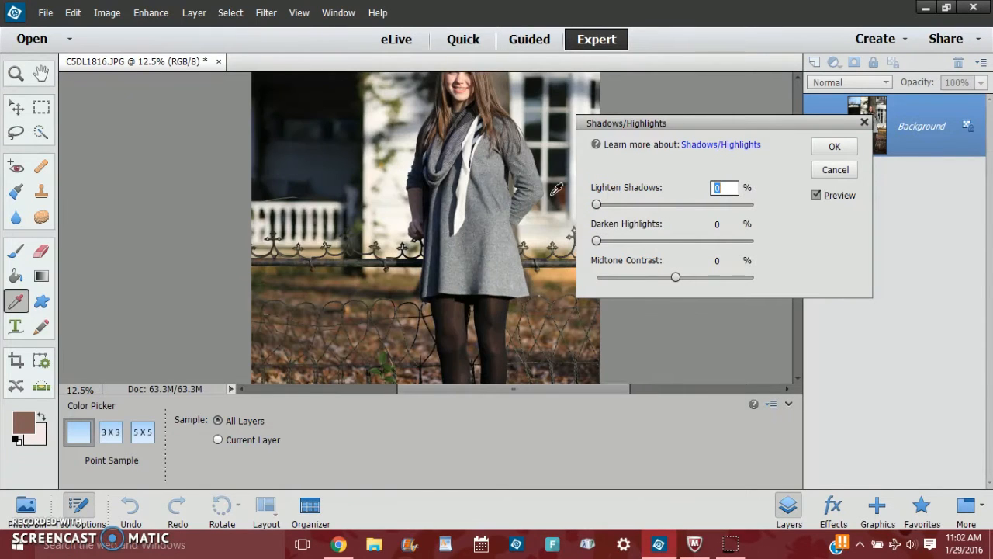
pyautogui.moveTo(790, 122); pyautogui.dragTo(930, 267)
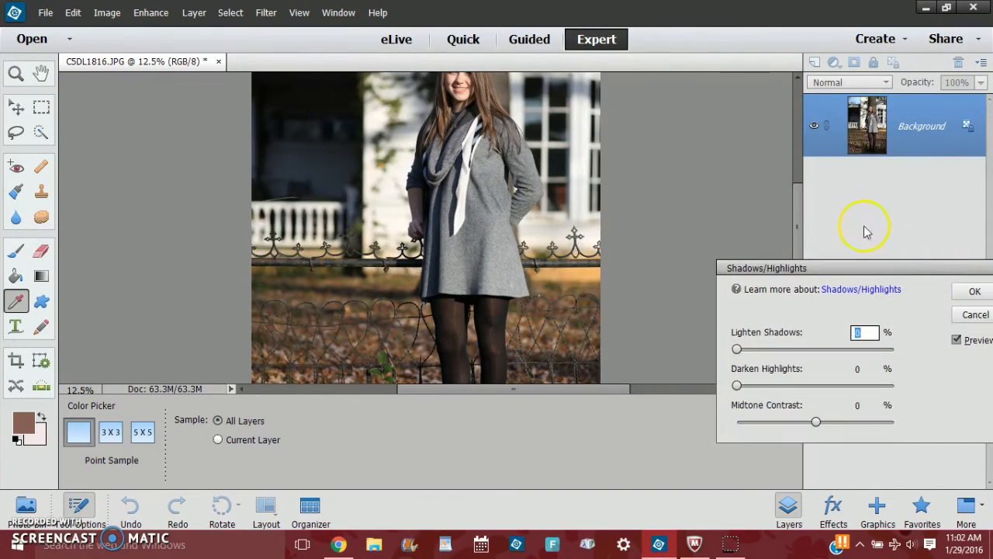
pyautogui.moveTo(799, 206); pyautogui.dragTo(799, 166)
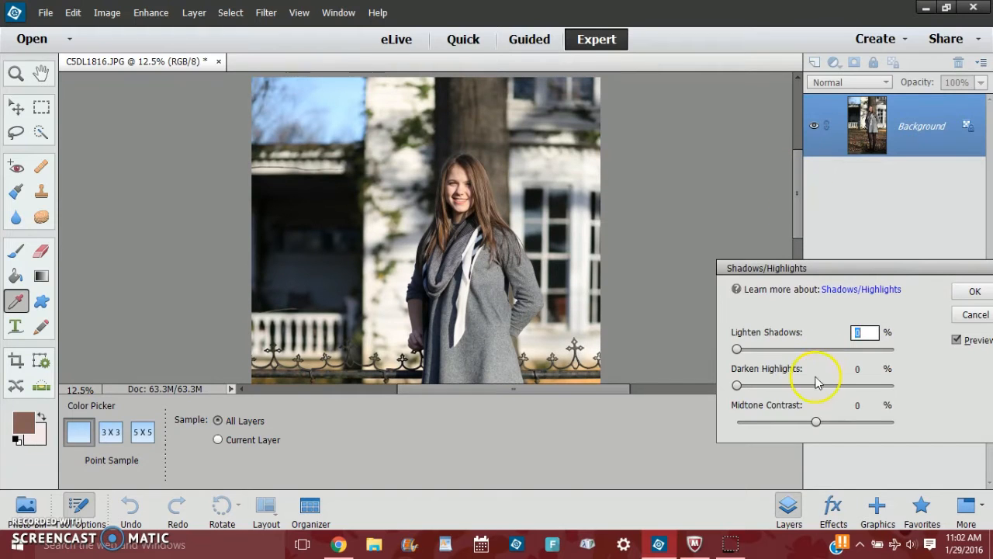
pyautogui.moveTo(737, 350); pyautogui.dragTo(791, 348)
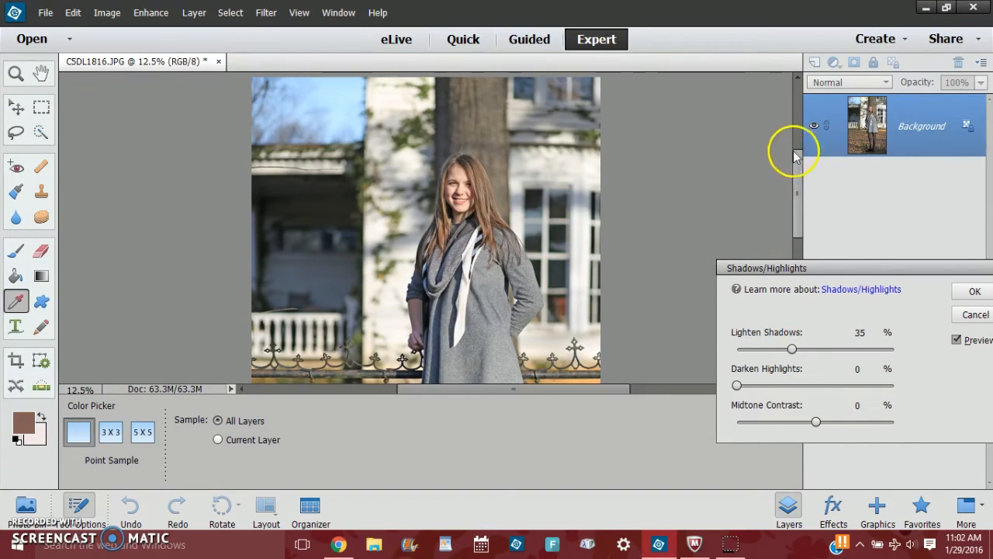
pyautogui.moveTo(798, 175)
pyautogui.mouseDown()
pyautogui.moveTo(799, 191)
pyautogui.moveTo(790, 189)
pyautogui.mouseUp()
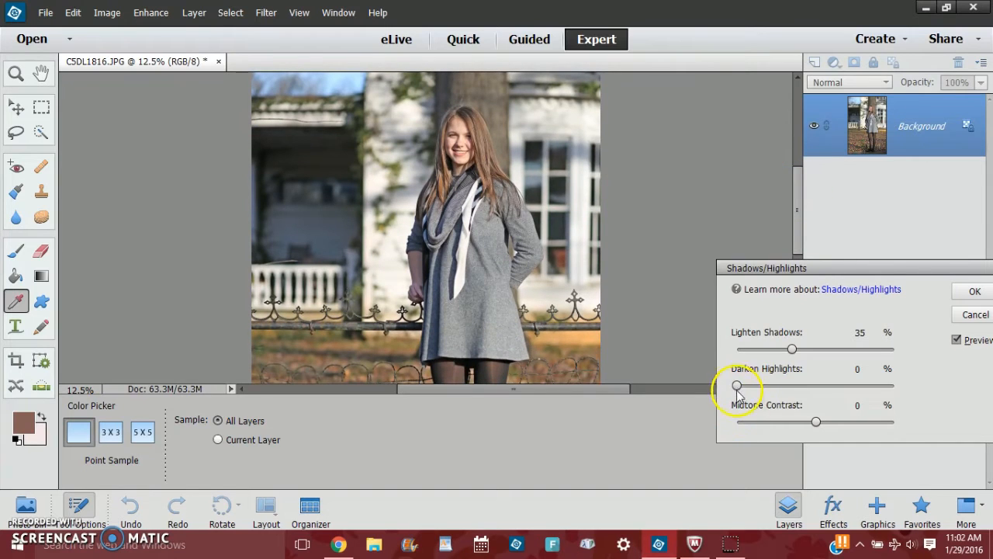
pyautogui.moveTo(739, 386); pyautogui.dragTo(716, 384)
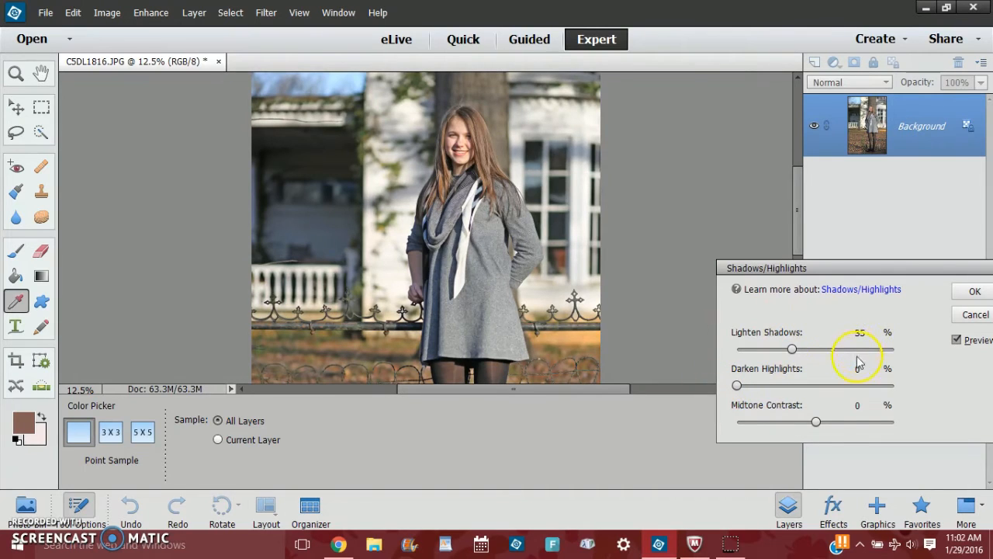
# Try Midtone Contrast at +8%, return it to 0%, and apply the Shadows/Highlights adjustment
pyautogui.scroll(-2, 798, 217)
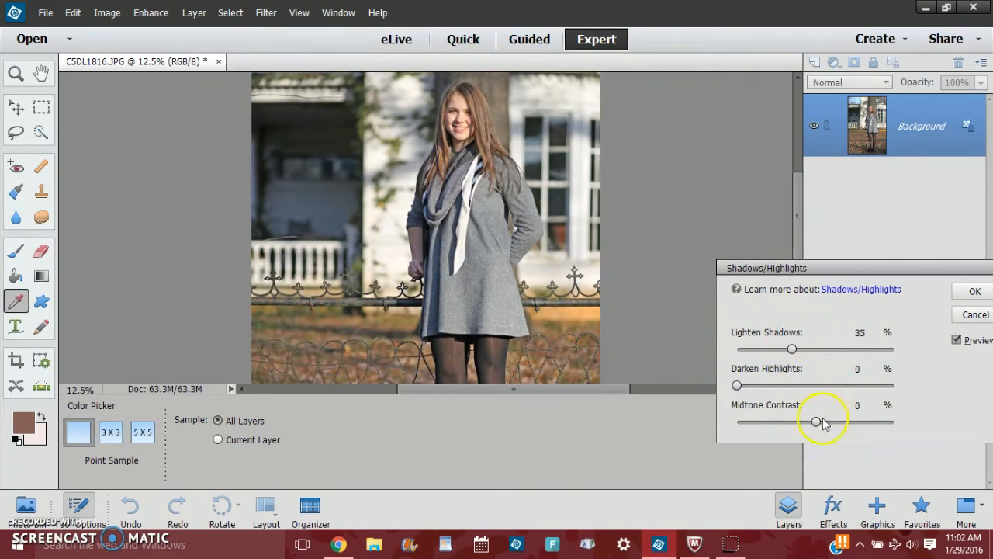
pyautogui.moveTo(817, 423)
pyautogui.mouseDown()
pyautogui.moveTo(871, 423)
pyautogui.moveTo(823, 428)
pyautogui.mouseUp()
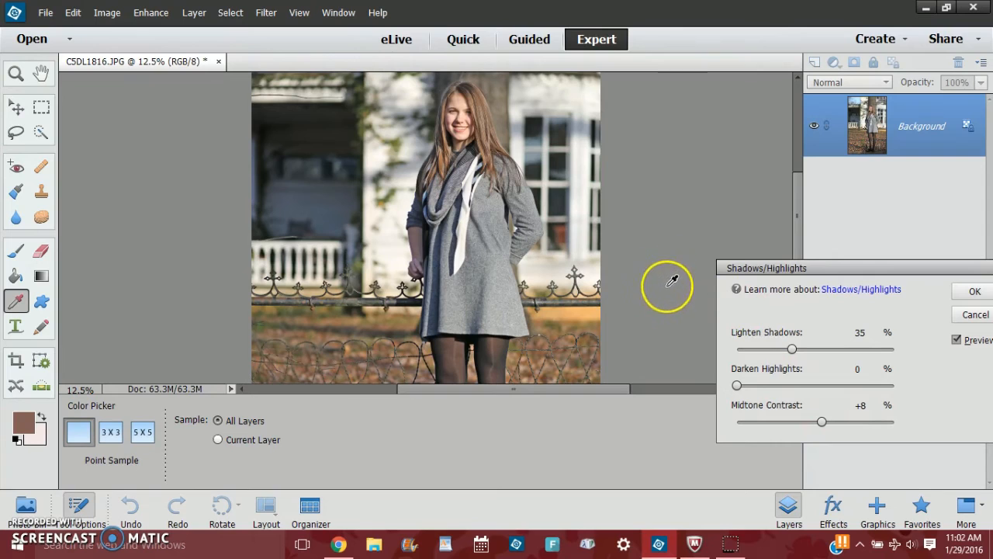
pyautogui.moveTo(824, 423); pyautogui.dragTo(821, 425)
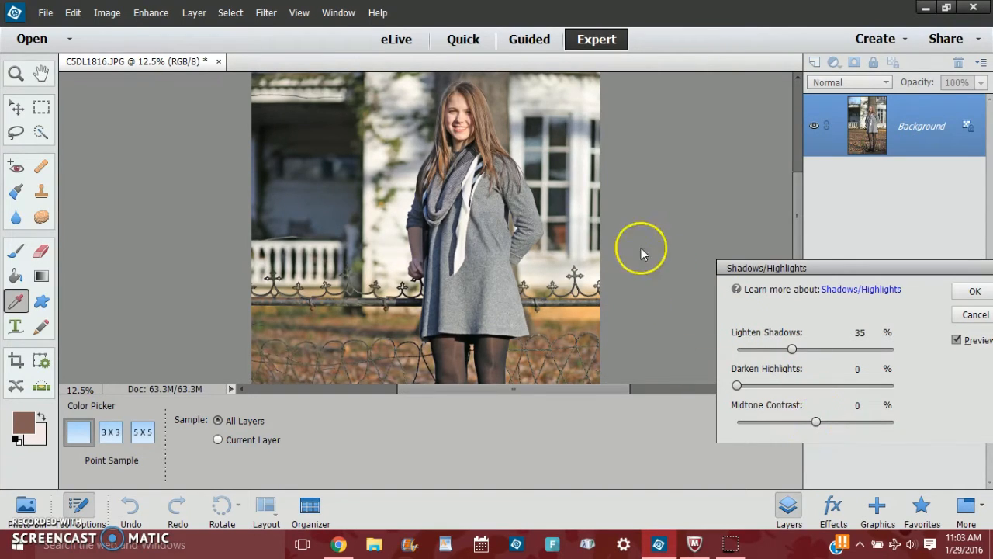
pyautogui.moveTo(855, 272); pyautogui.dragTo(770, 197)
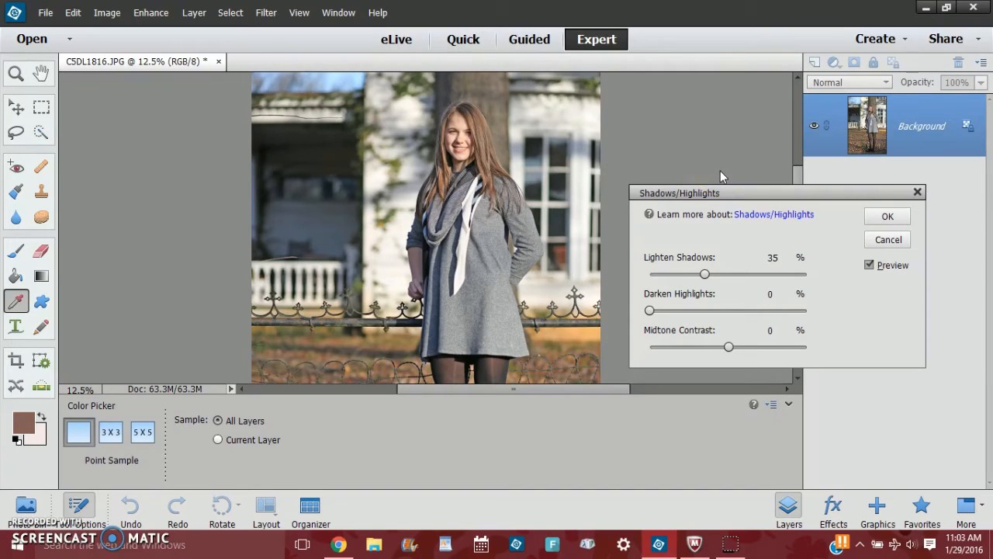
pyautogui.click(891, 221)
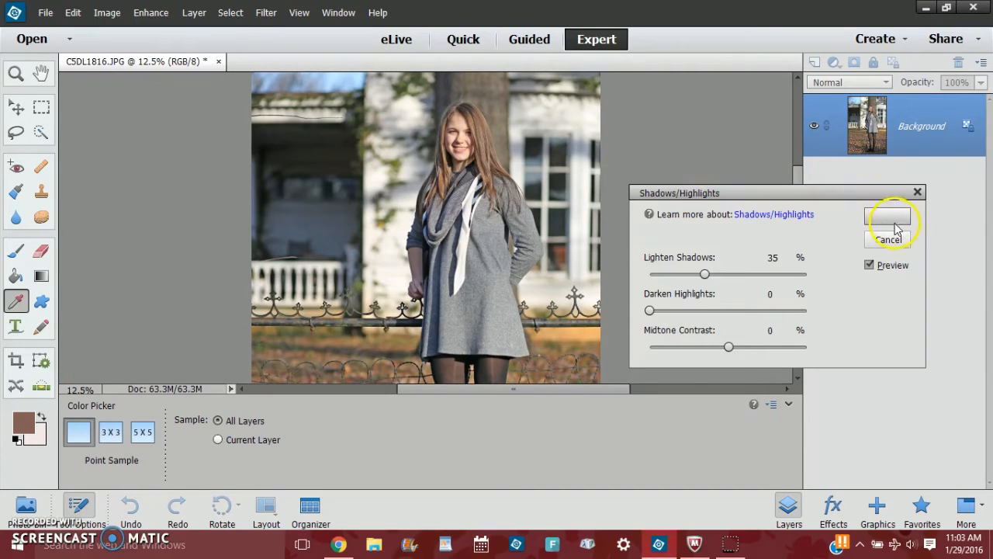
# View the whole photo and undo the Shadows/Highlights adjustment
pyautogui.press('l')
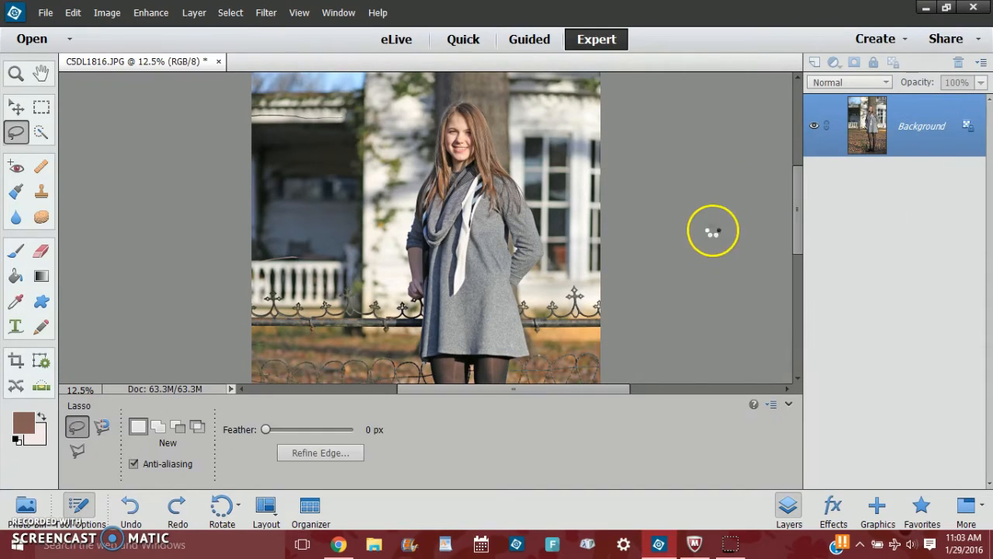
pyautogui.hotkey('ctrl', '-')
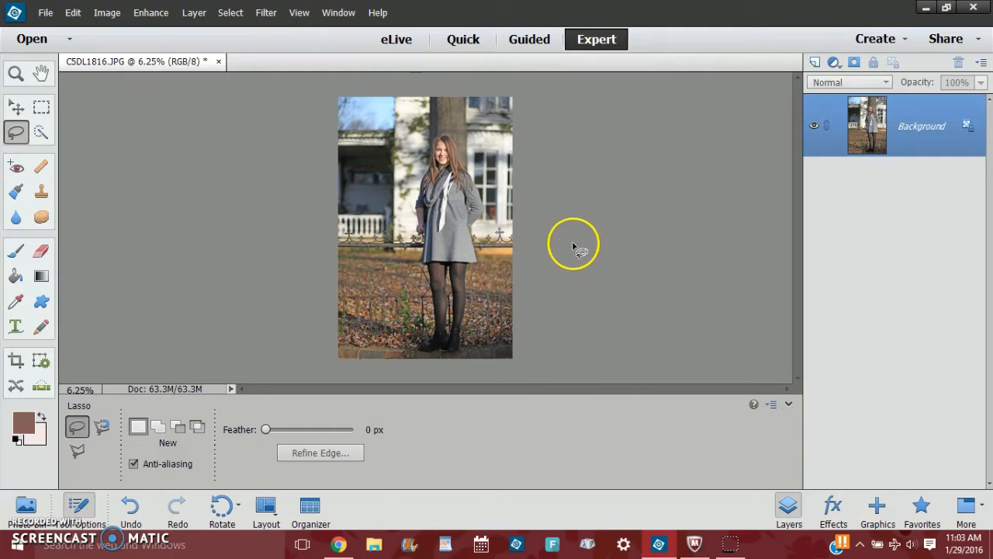
pyautogui.hotkey('ctrl', 'z')
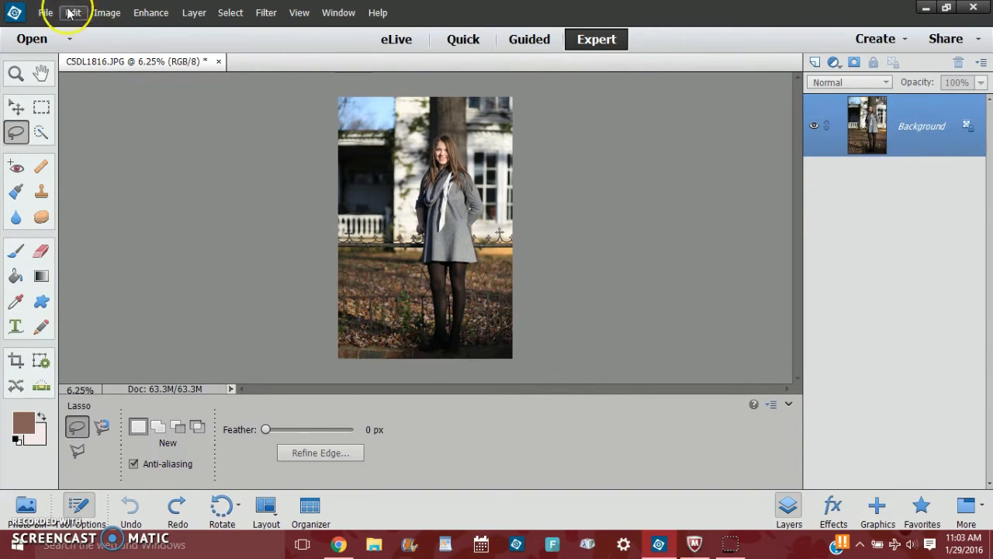
# Open the Adjust Color Curves adjustment for the photo
pyautogui.click(149, 12)
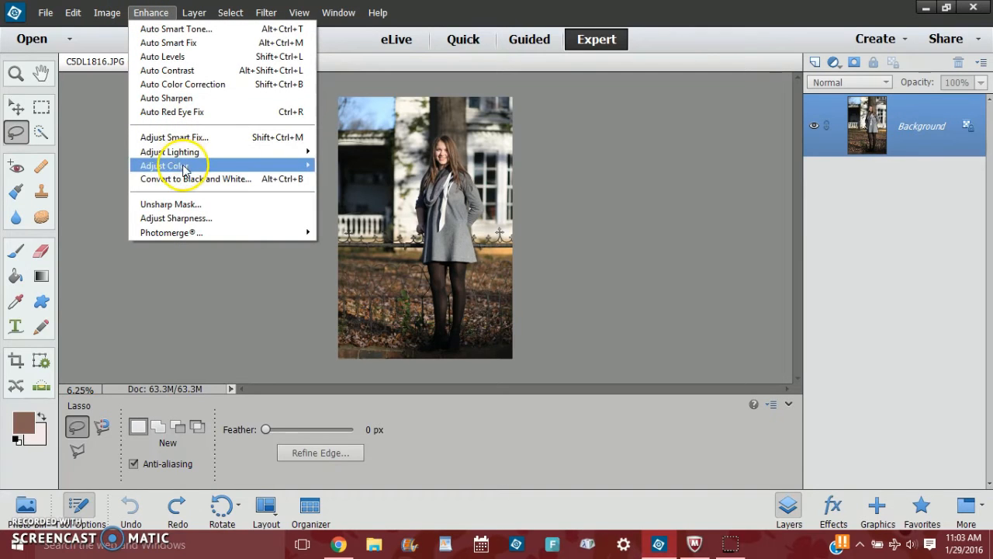
pyautogui.moveTo(233, 165)
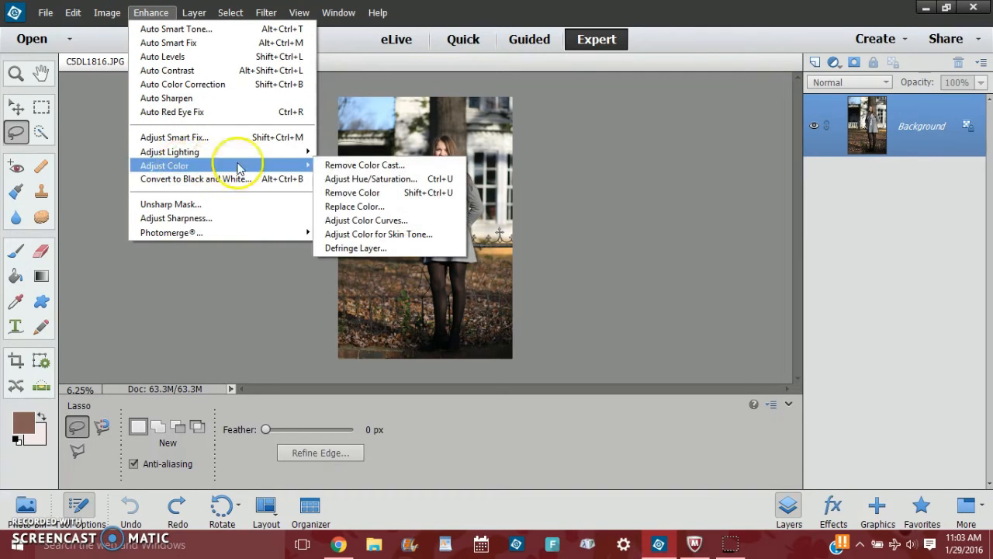
pyautogui.click(365, 221)
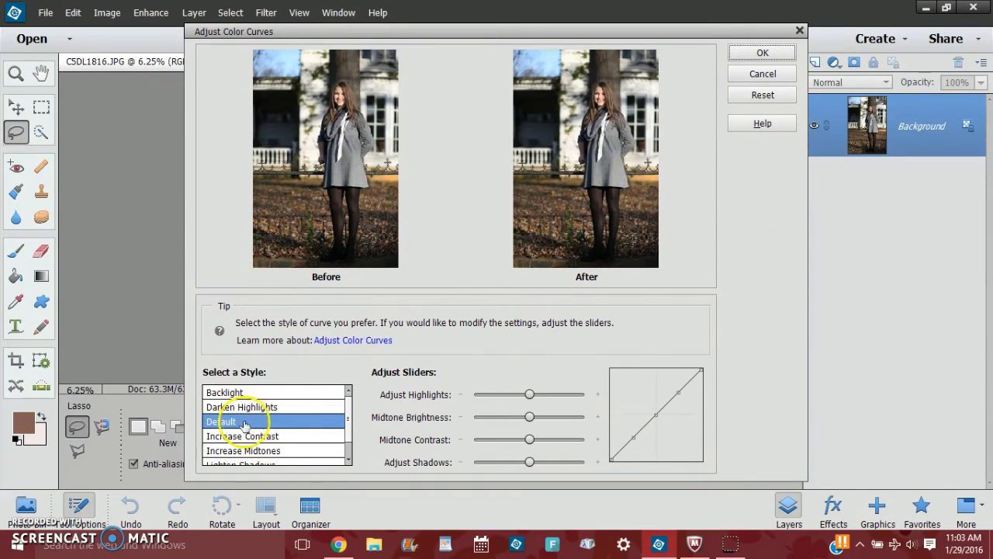
# Preview the Backlight, Darken Highlights, Increase Contrast, Increase Midtones, Lighten Shadows and Solarize curve styles, and return to Default
pyautogui.click(298, 394)
pyautogui.click(295, 408)
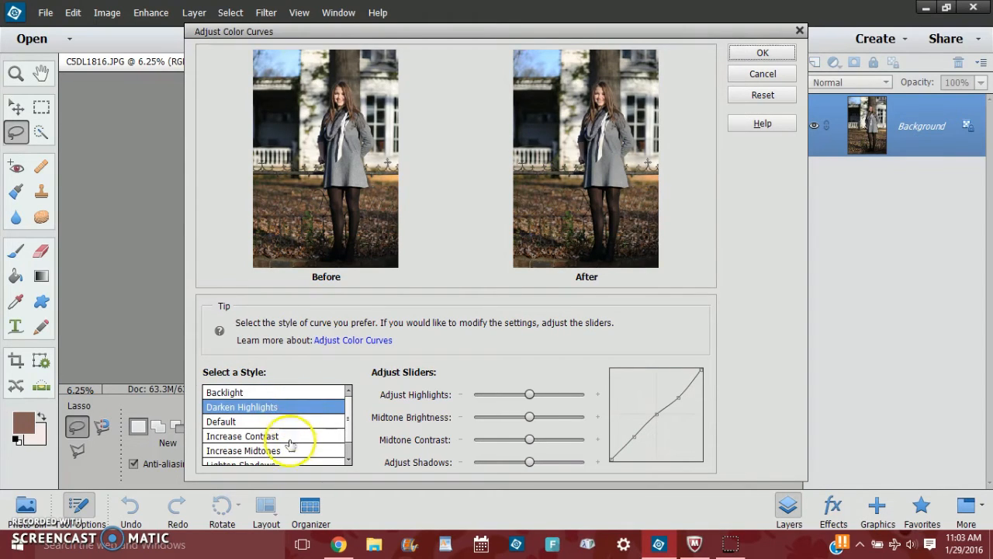
pyautogui.click(288, 436)
pyautogui.click(288, 451)
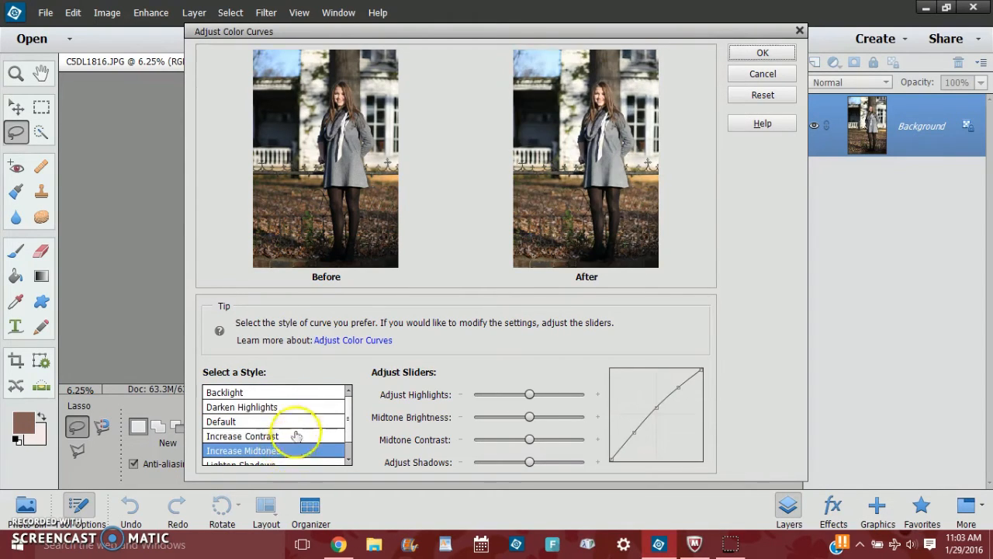
pyautogui.scroll(-1, 301, 435)
pyautogui.click(295, 454)
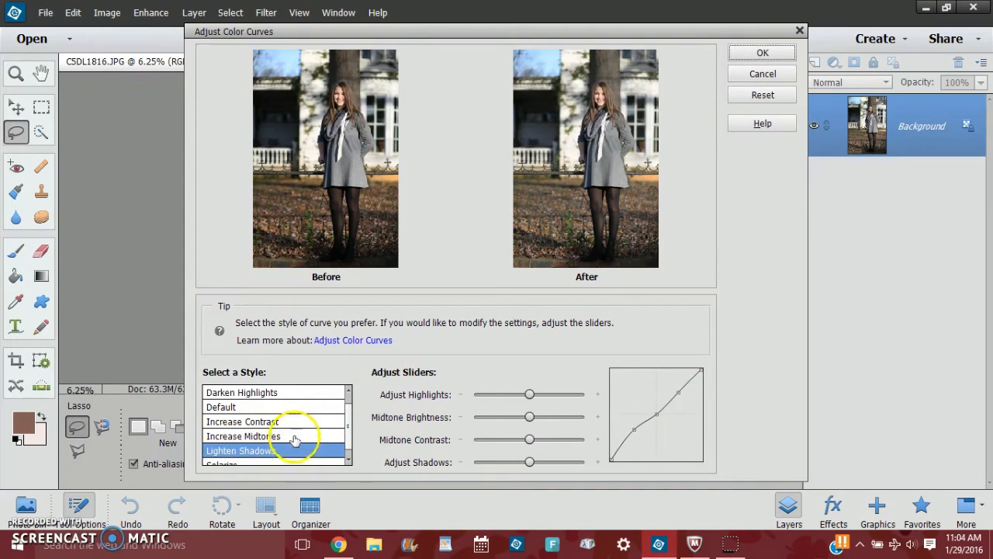
pyautogui.scroll(-1, 295, 454)
pyautogui.click(295, 457)
pyautogui.scroll(2, 295, 456)
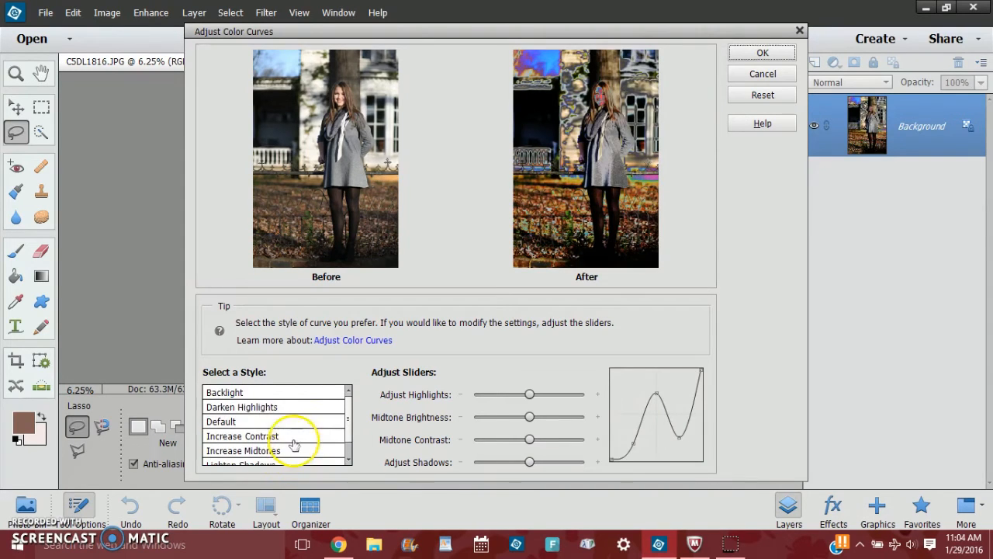
pyautogui.click(289, 420)
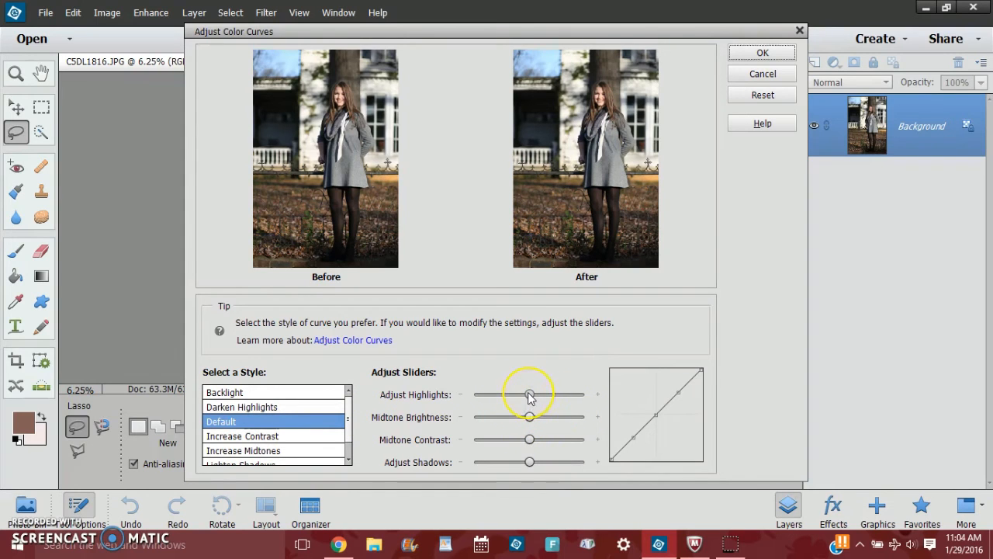
# Try out the highlights, midtone brightness, midtone contrast and shadows adjustments on the curve, and reset them all
pyautogui.moveTo(530, 394)
pyautogui.mouseDown()
pyautogui.moveTo(571, 396)
pyautogui.moveTo(544, 398)
pyautogui.mouseUp()
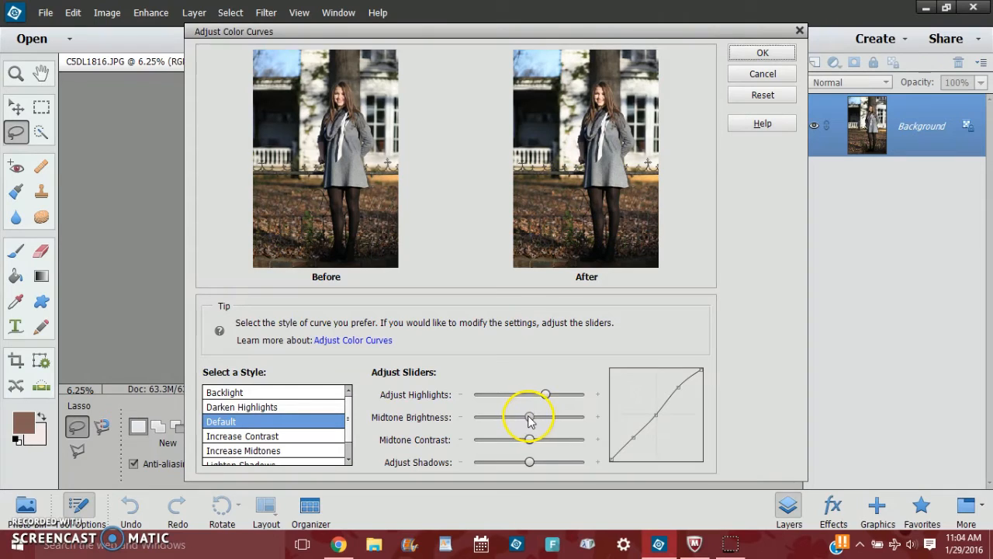
pyautogui.moveTo(530, 418); pyautogui.dragTo(554, 421)
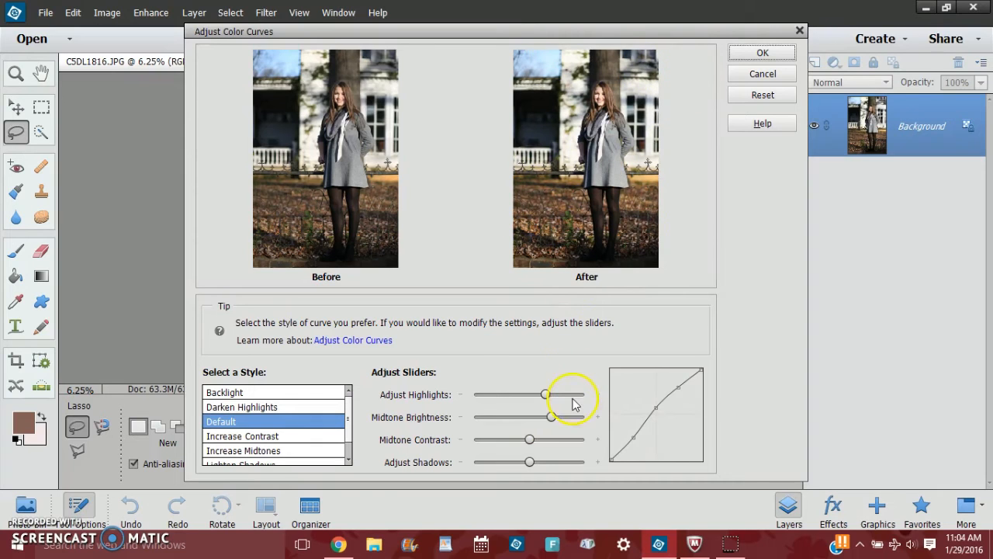
pyautogui.moveTo(530, 440); pyautogui.dragTo(526, 463)
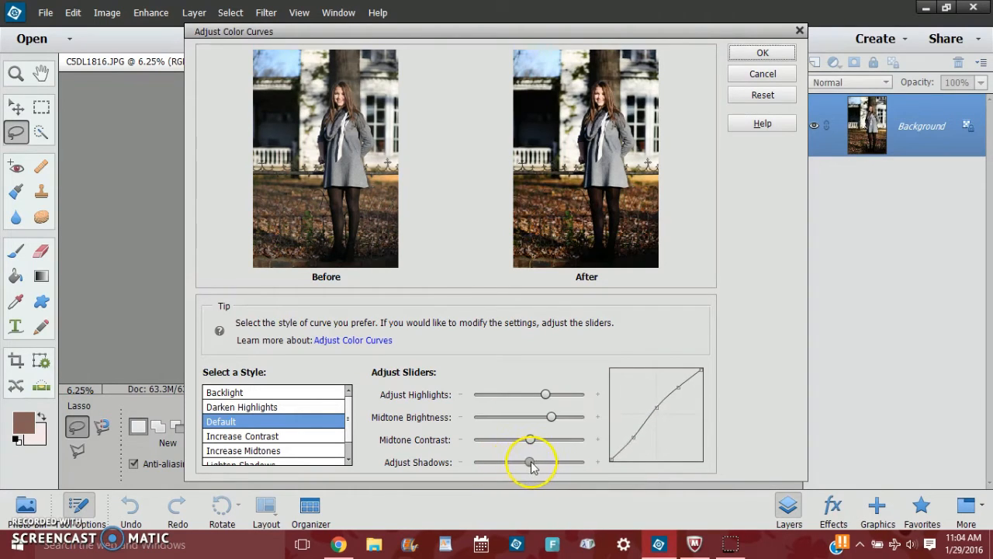
pyautogui.moveTo(548, 395); pyautogui.dragTo(527, 439)
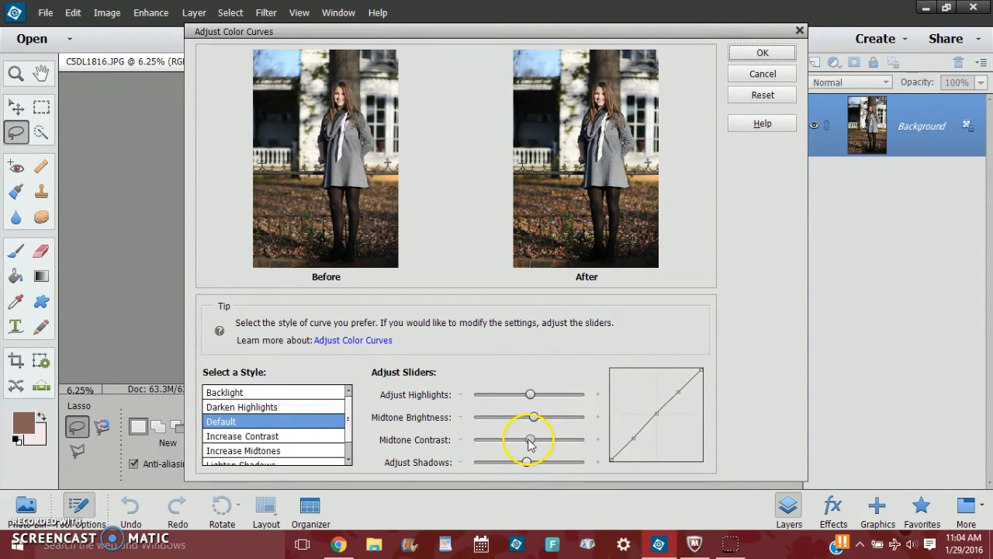
pyautogui.click(762, 95)
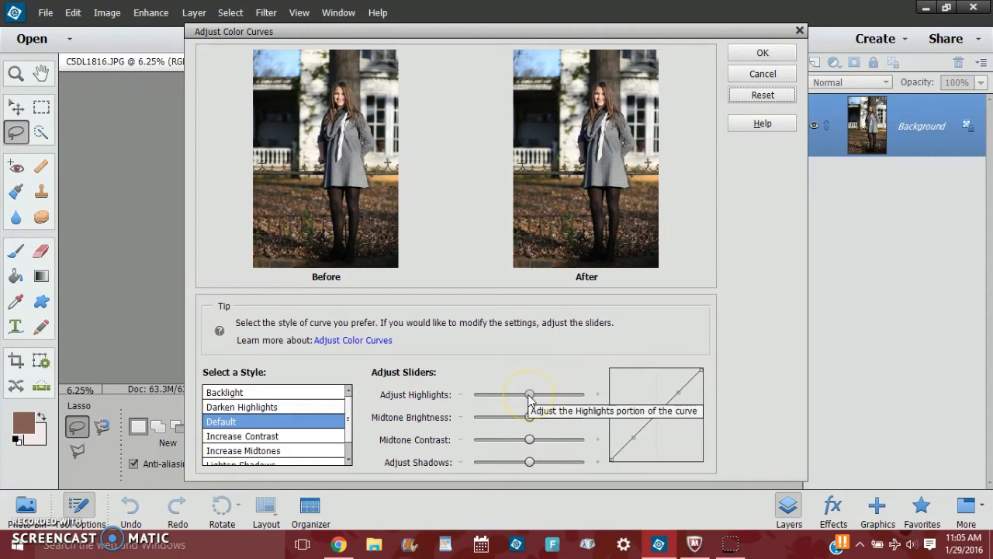
# Raise the curve's highlights and midtone brightness slightly, lower the midtone contrast a little, and raise the shadows more strongly
pyautogui.moveTo(531, 395); pyautogui.dragTo(541, 420)
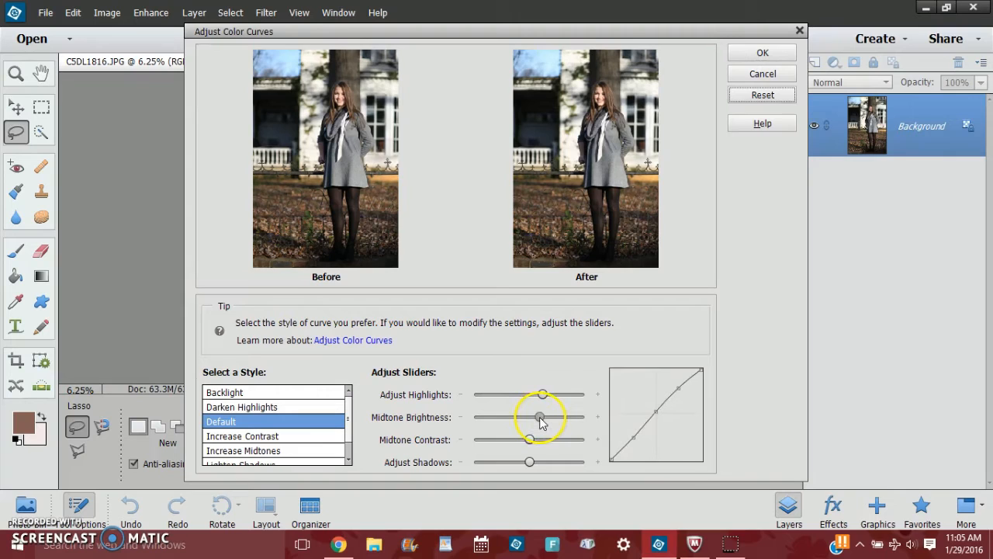
pyautogui.click(531, 441)
pyautogui.moveTo(531, 441); pyautogui.dragTo(556, 462)
pyautogui.click(530, 463)
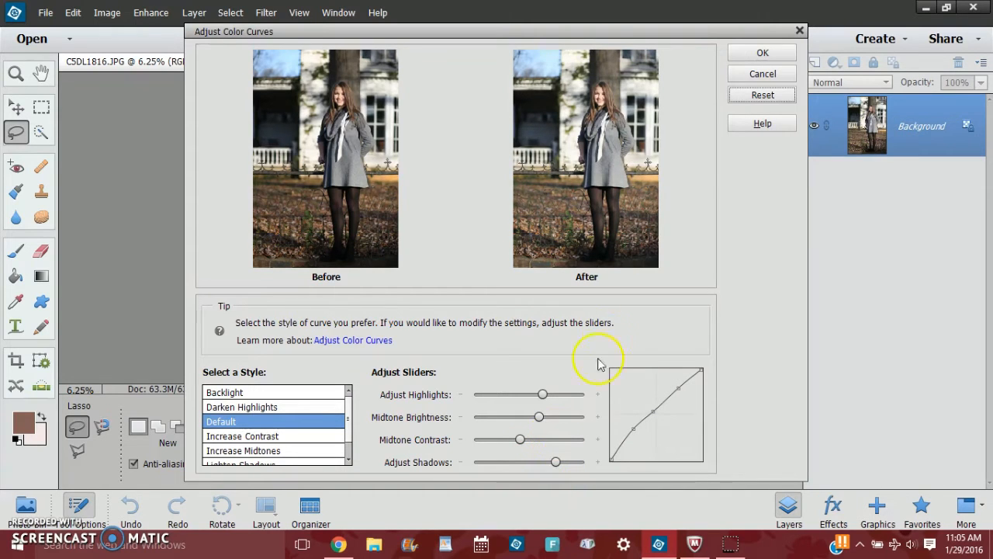
# Discard the Adjust Color Curves changes and return to the photo's Background layer
pyautogui.click(751, 75)
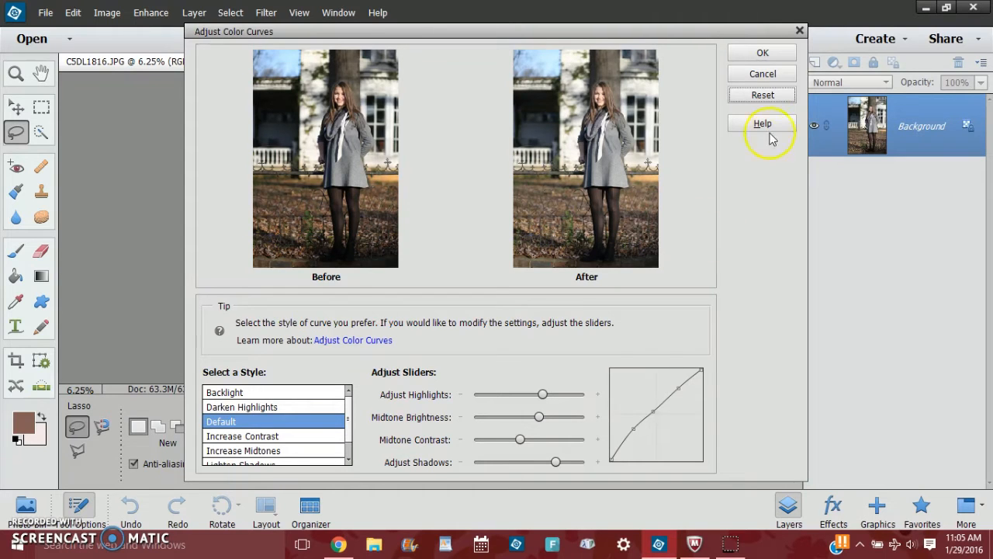
pyautogui.click(764, 74)
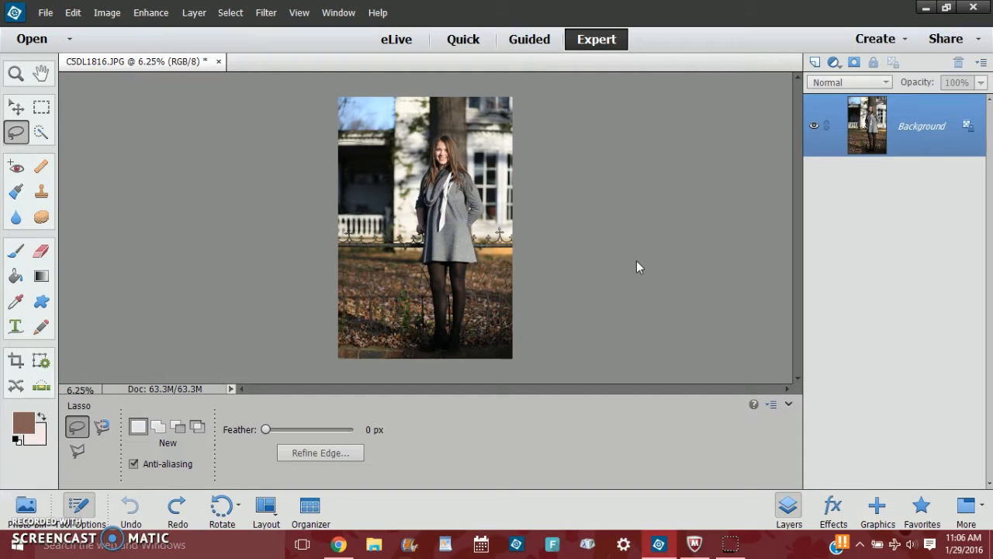
pyautogui.rightClick(906, 124)
pyautogui.click(917, 118)
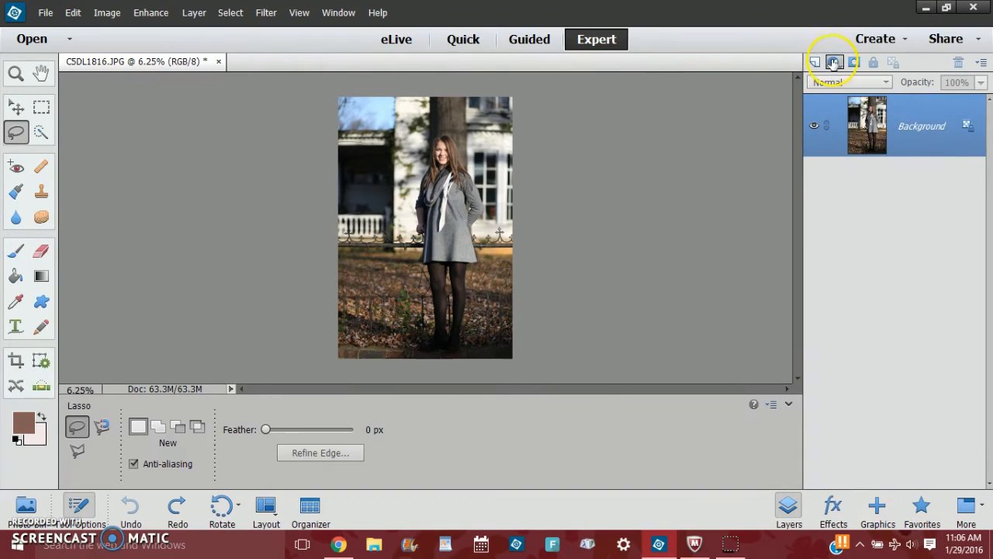
# Add a Levels adjustment layer above the Background layer
pyautogui.click(834, 63)
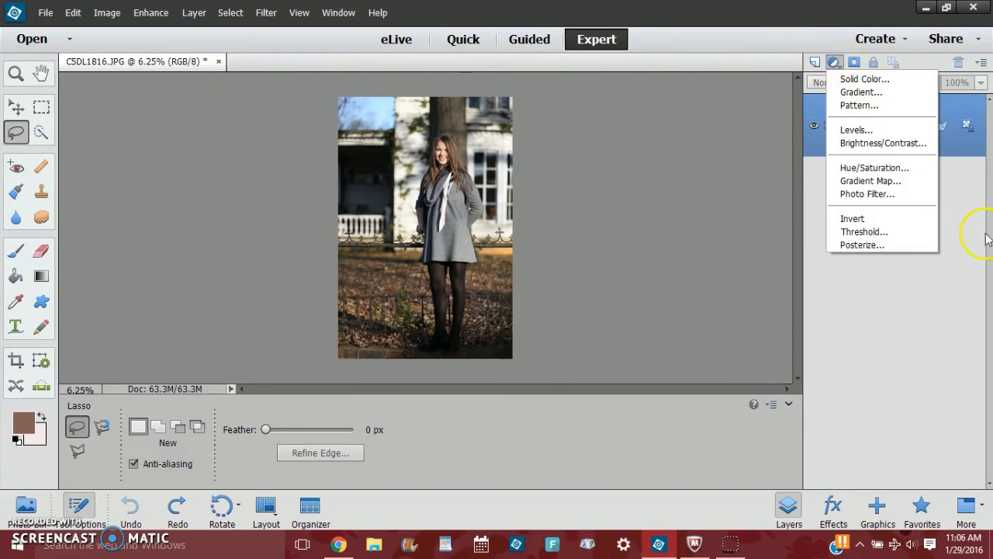
pyautogui.click(958, 230)
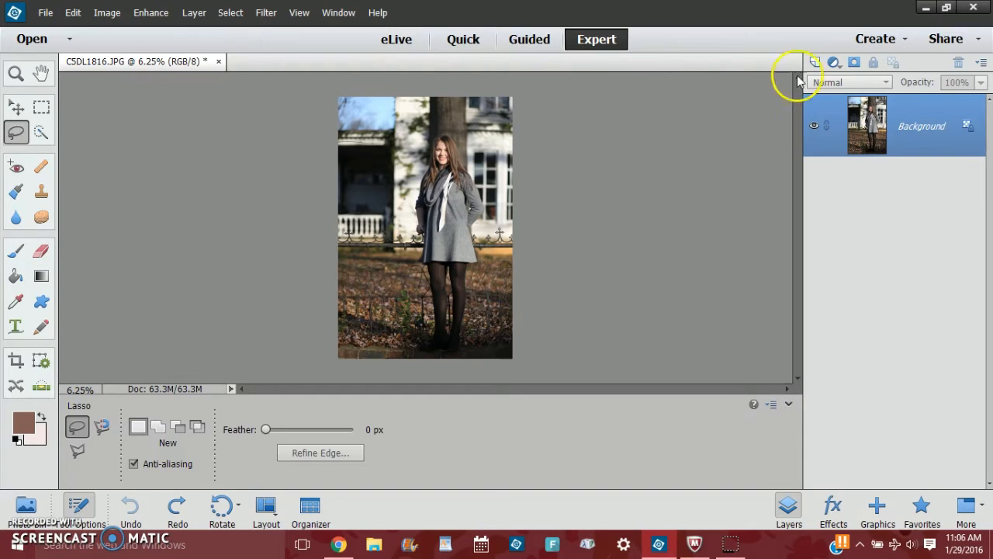
pyautogui.click(834, 65)
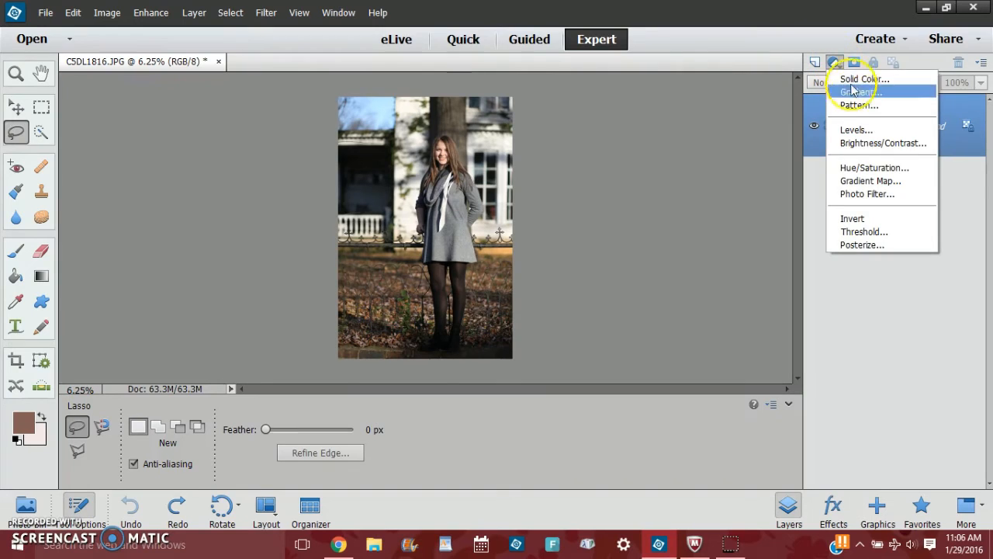
pyautogui.click(857, 129)
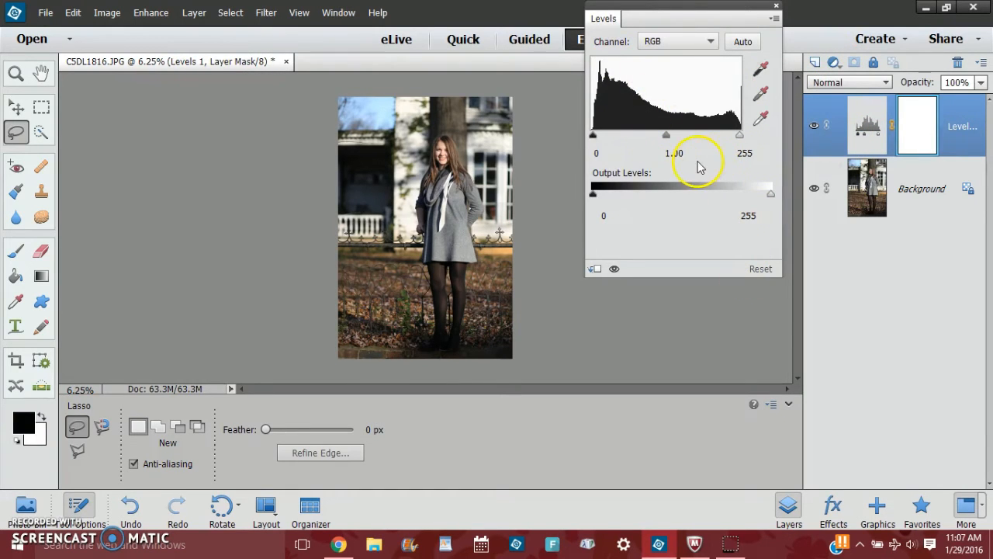
# Try a midtone change in the Red channel of the Levels adjustment, and set the Green channel's midtones to 1.10
pyautogui.click(695, 41)
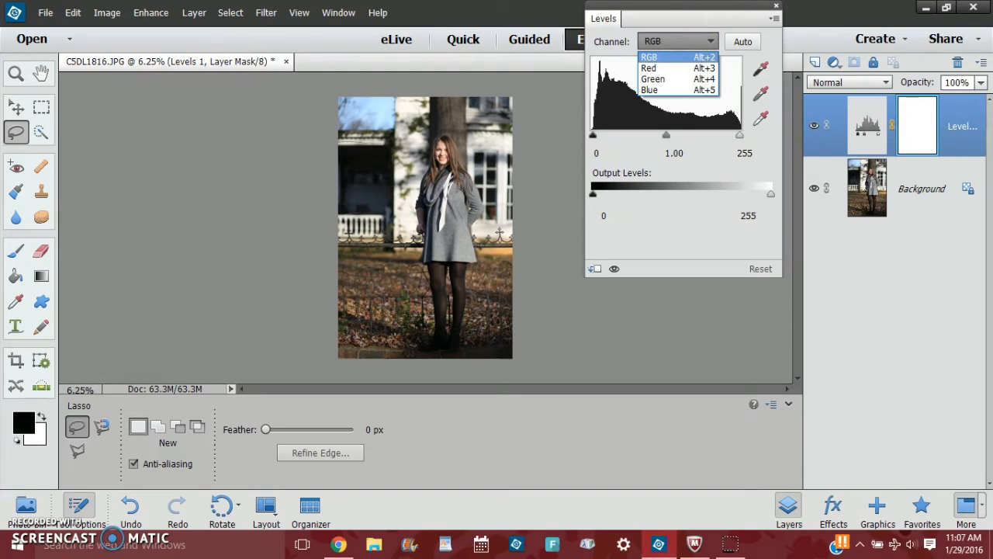
pyautogui.click(681, 70)
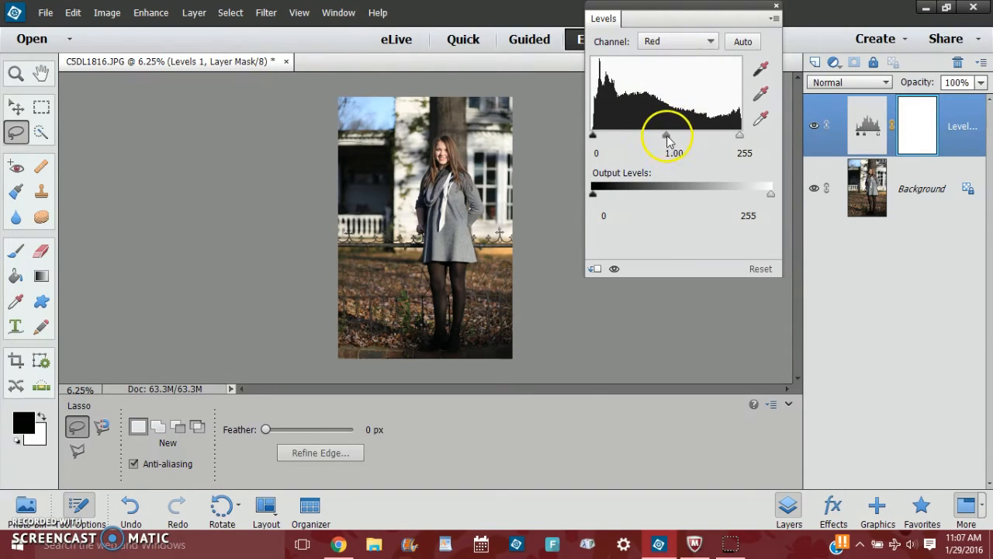
pyautogui.moveTo(667, 137)
pyautogui.mouseDown()
pyautogui.moveTo(632, 137)
pyautogui.moveTo(711, 138)
pyautogui.moveTo(676, 151)
pyautogui.moveTo(667, 150)
pyautogui.moveTo(671, 133)
pyautogui.moveTo(706, 138)
pyautogui.moveTo(630, 139)
pyautogui.moveTo(662, 137)
pyautogui.mouseUp()
pyautogui.click(685, 43)
pyautogui.click(683, 68)
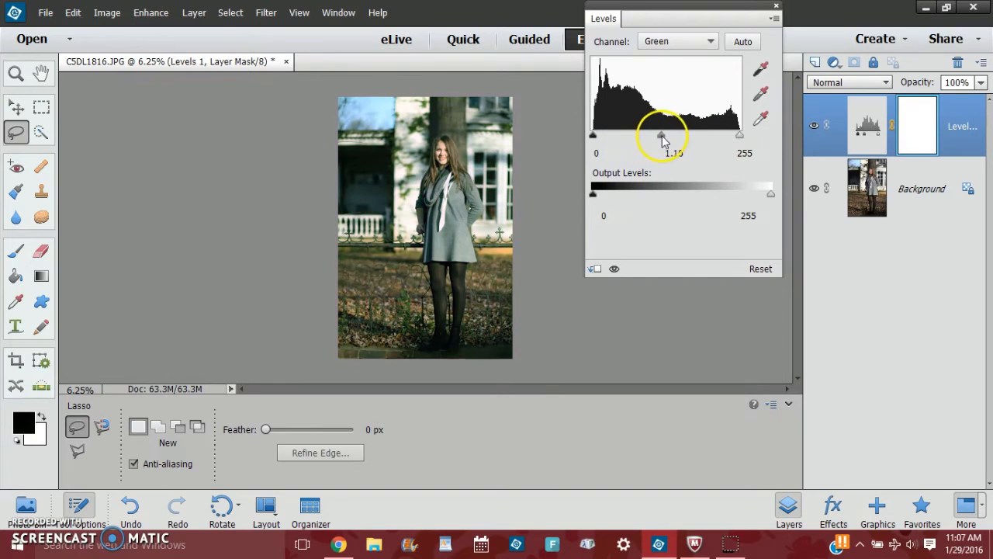
# Try a midtone change in the Blue channel, and brighten the combined RGB midtones to 1.56
pyautogui.click(675, 41)
pyautogui.click(681, 92)
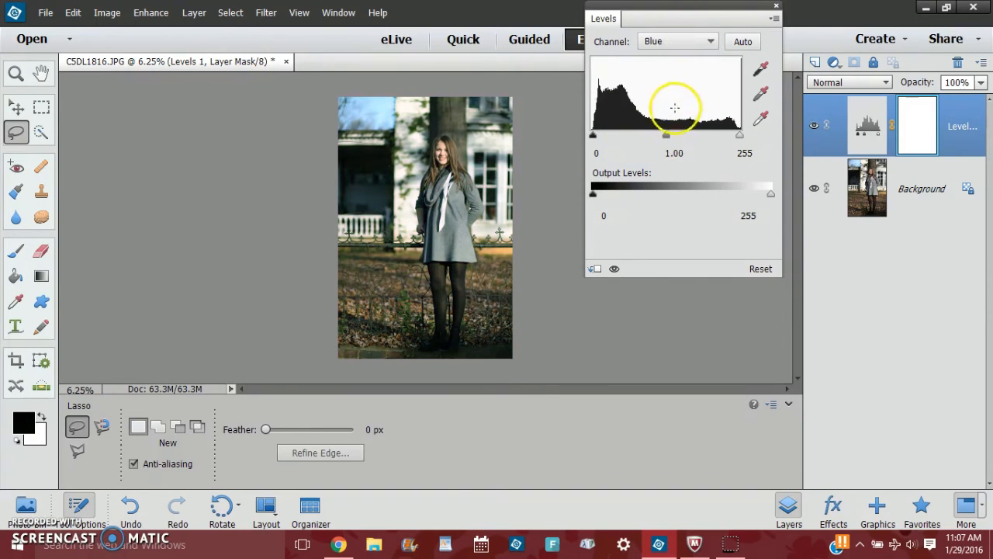
pyautogui.moveTo(667, 138)
pyautogui.mouseDown()
pyautogui.moveTo(711, 151)
pyautogui.moveTo(627, 140)
pyautogui.moveTo(676, 145)
pyautogui.mouseUp()
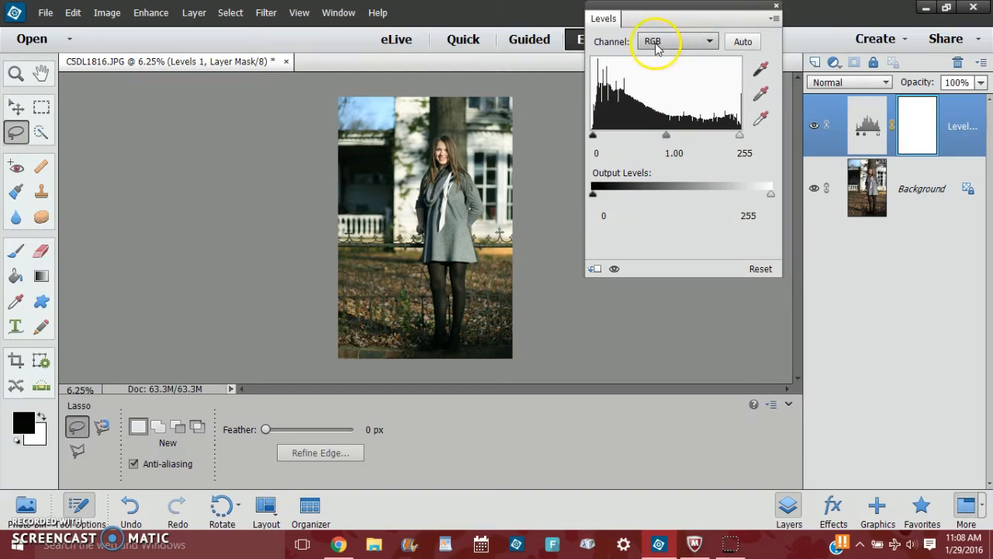
pyautogui.moveTo(666, 136)
pyautogui.mouseDown()
pyautogui.moveTo(685, 137)
pyautogui.moveTo(647, 140)
pyautogui.mouseUp()
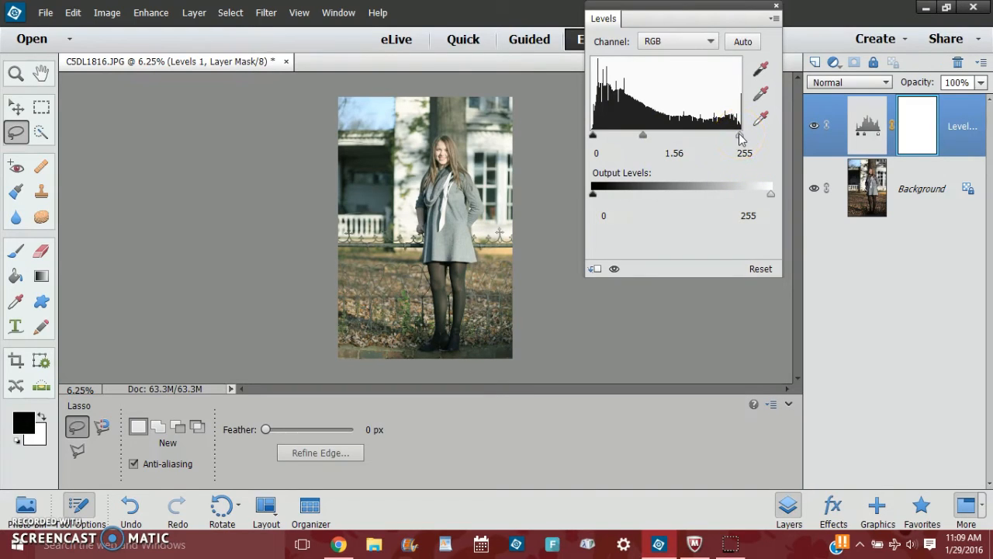
pyautogui.moveTo(737, 142)
pyautogui.mouseDown()
pyautogui.moveTo(673, 151)
pyautogui.moveTo(753, 143)
pyautogui.mouseUp()
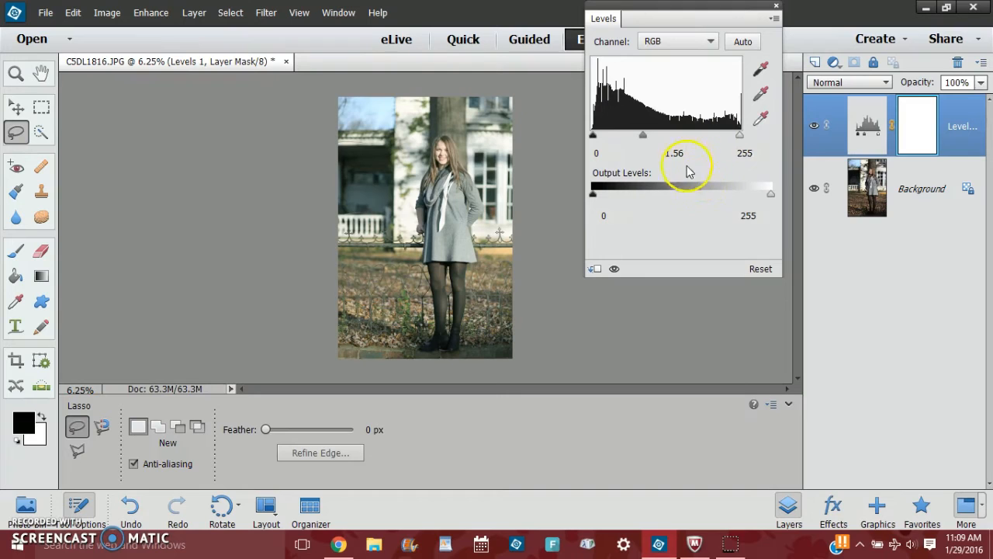
# Try sampling the black point on the dark leggings with RGB midtones at 0.92, and reset the Levels adjustment
pyautogui.click(759, 70)
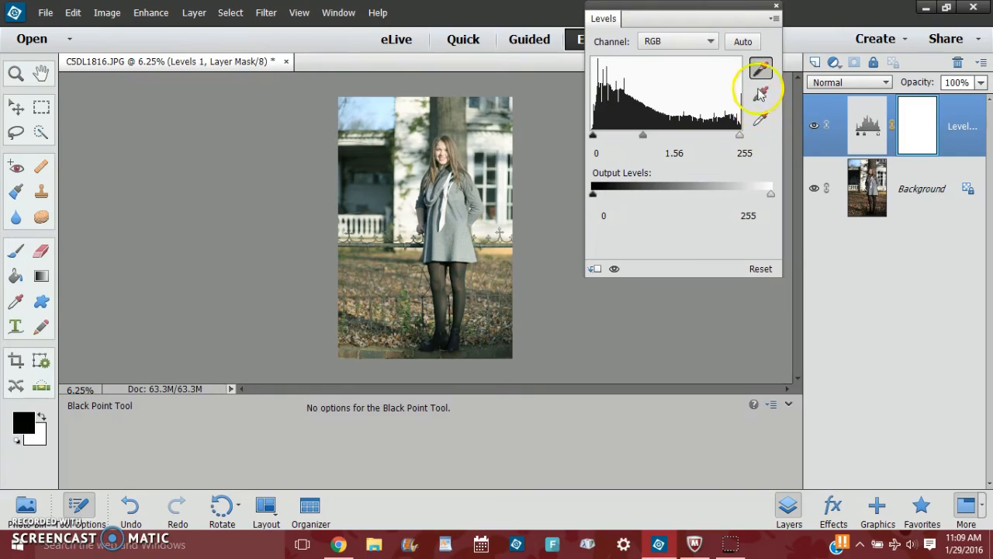
pyautogui.click(463, 291)
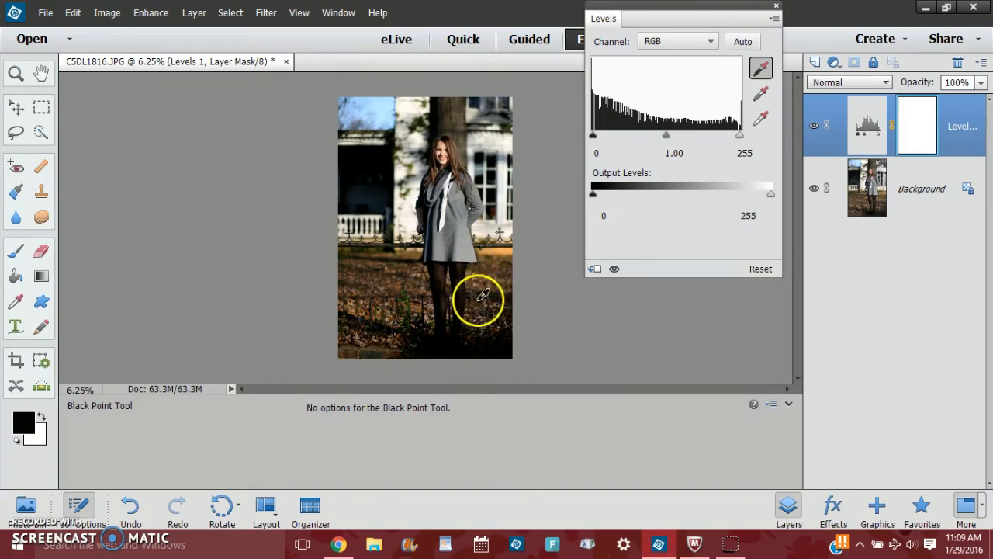
pyautogui.moveTo(664, 138)
pyautogui.mouseDown()
pyautogui.moveTo(672, 142)
pyautogui.moveTo(631, 151)
pyautogui.moveTo(694, 138)
pyautogui.moveTo(641, 148)
pyautogui.moveTo(672, 142)
pyautogui.mouseUp()
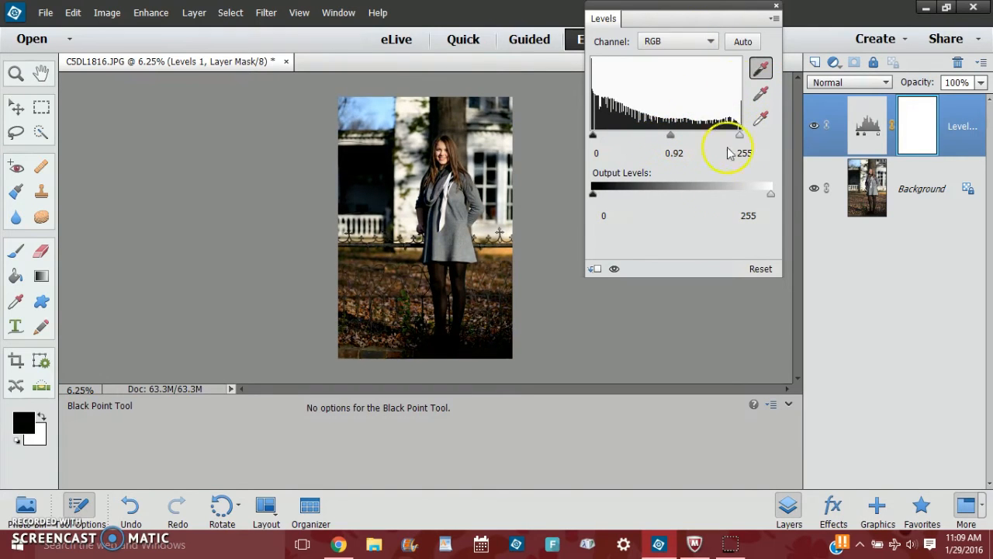
pyautogui.click(755, 269)
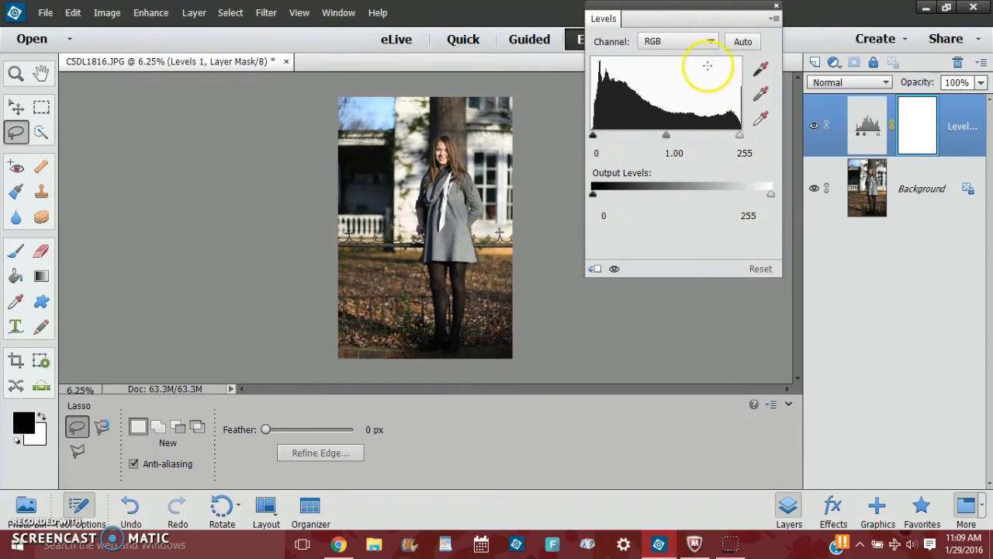
# Try sampling the gray point on the gray dress with midtones at 0.90, and reset the Levels adjustment
pyautogui.click(760, 93)
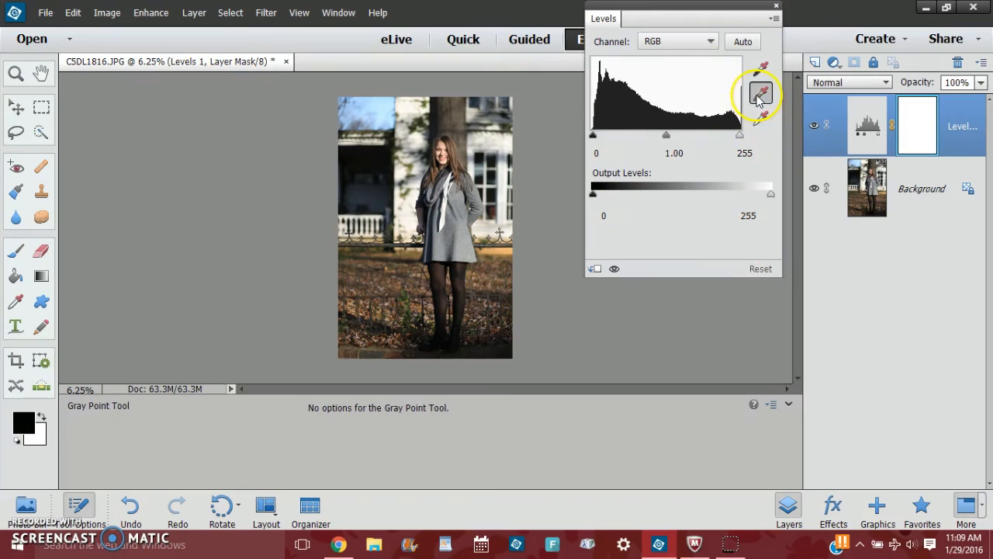
pyautogui.click(448, 228)
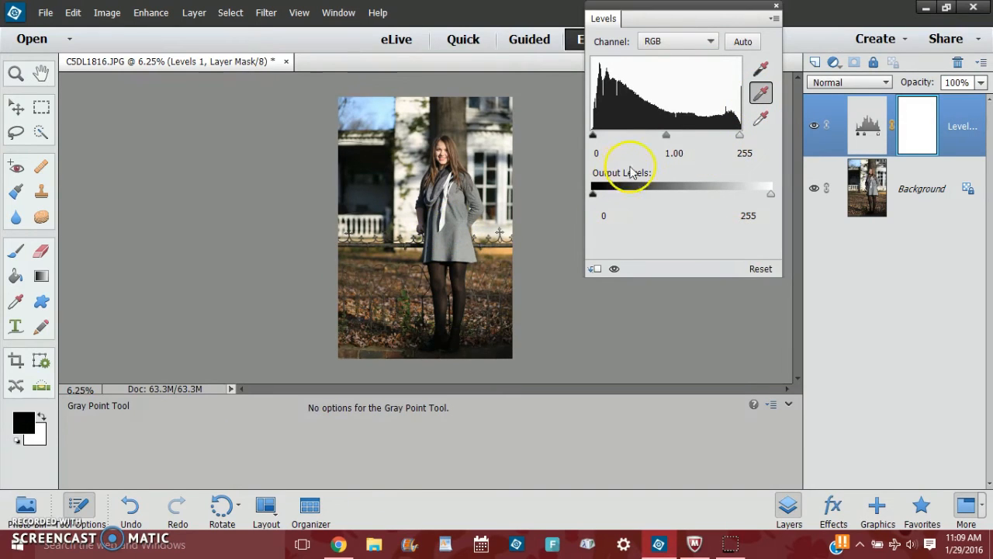
pyautogui.moveTo(667, 137)
pyautogui.mouseDown()
pyautogui.moveTo(697, 138)
pyautogui.moveTo(618, 143)
pyautogui.moveTo(672, 154)
pyautogui.mouseUp()
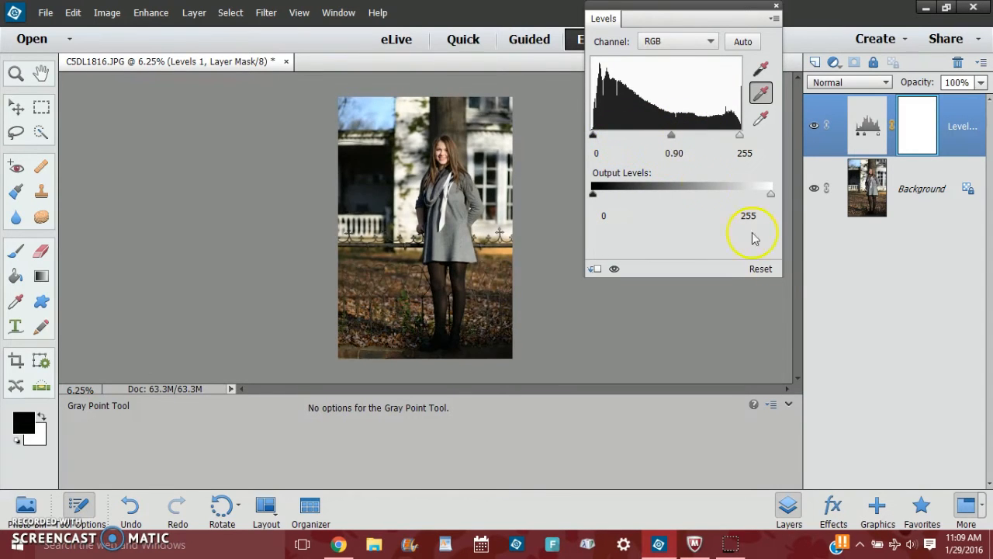
pyautogui.click(764, 270)
# Try sampling the white point on the white house behind the subject, and adjust the midtones slightly
pyautogui.click(760, 117)
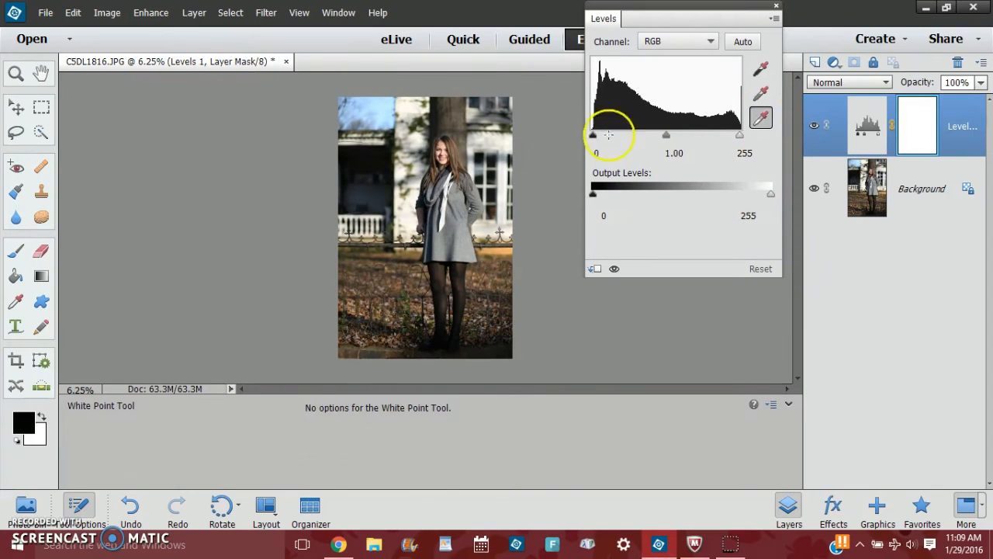
pyautogui.click(509, 142)
pyautogui.moveTo(667, 136)
pyautogui.mouseDown()
pyautogui.moveTo(705, 138)
pyautogui.moveTo(629, 142)
pyautogui.moveTo(663, 148)
pyautogui.mouseUp()
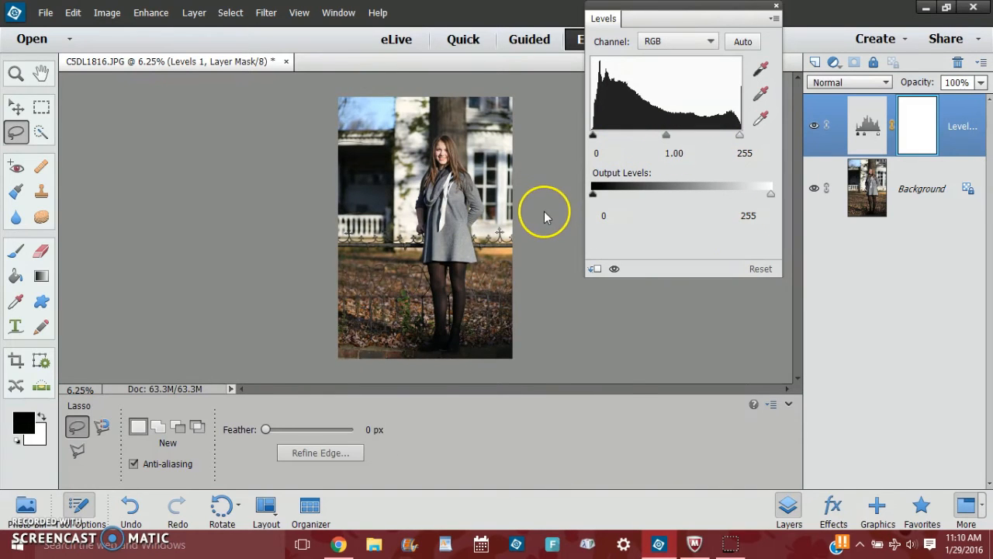
# Examine the lighting on the subject's face, scarf and arms up close, and return to the view of the whole photo
pyautogui.hotkey('ctrl', '+')
pyautogui.hotkey('ctrl', '+')
pyautogui.hotkey('ctrl', '+')
pyautogui.hotkey('ctrl', '+')
pyautogui.scroll(5, 488, 264)
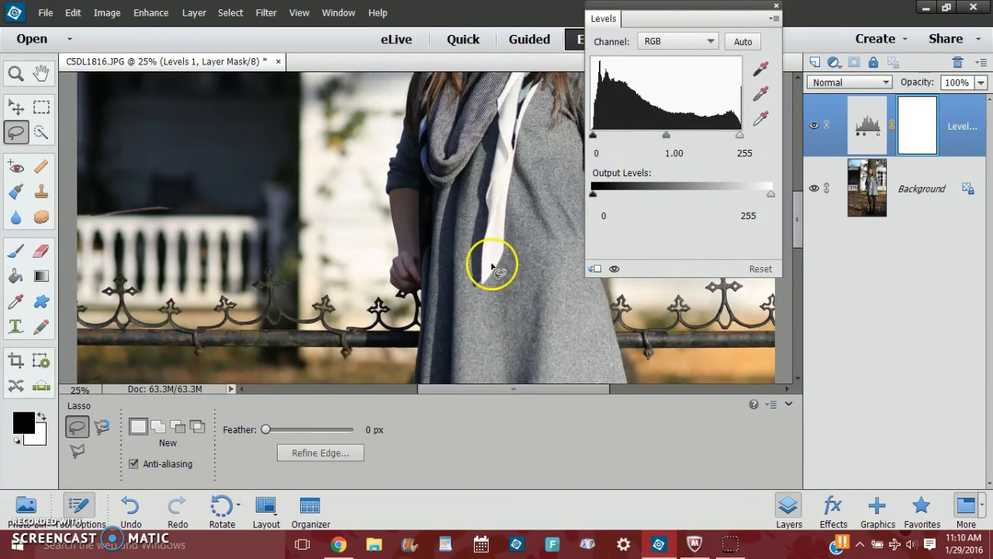
pyautogui.scroll(3, 488, 260)
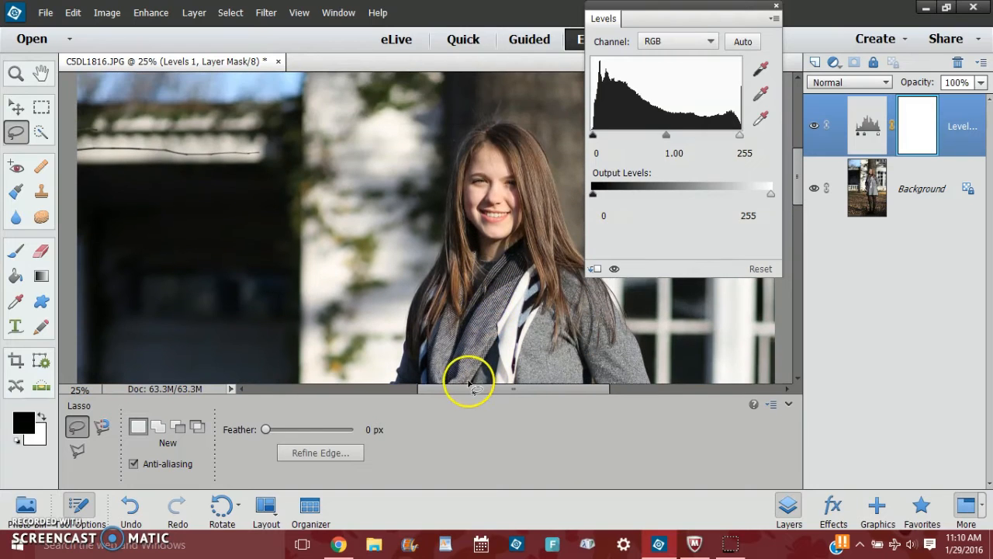
pyautogui.moveTo(486, 387)
pyautogui.mouseDown()
pyautogui.moveTo(512, 391)
pyautogui.moveTo(494, 392)
pyautogui.mouseUp()
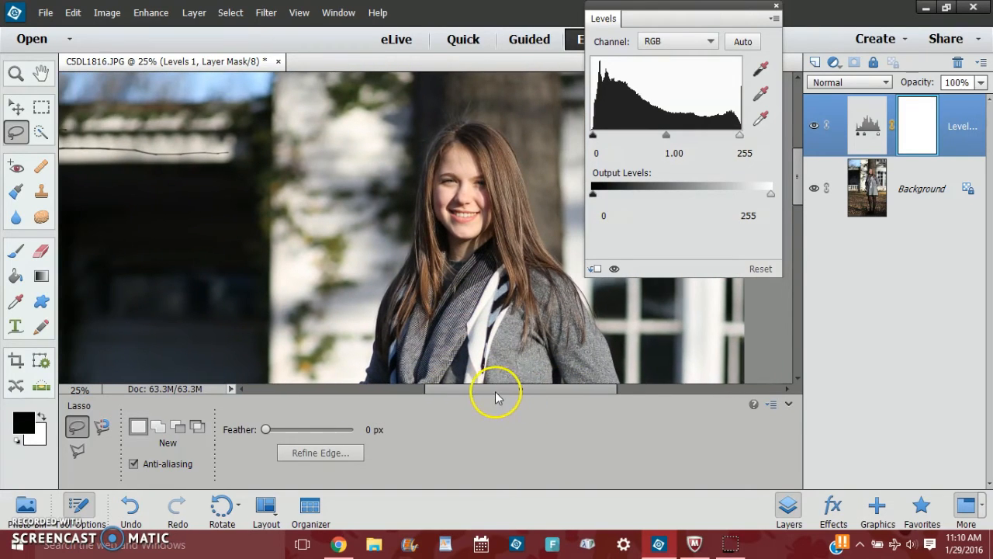
pyautogui.scroll(-2, 539, 234)
pyautogui.scroll(-5, 541, 235)
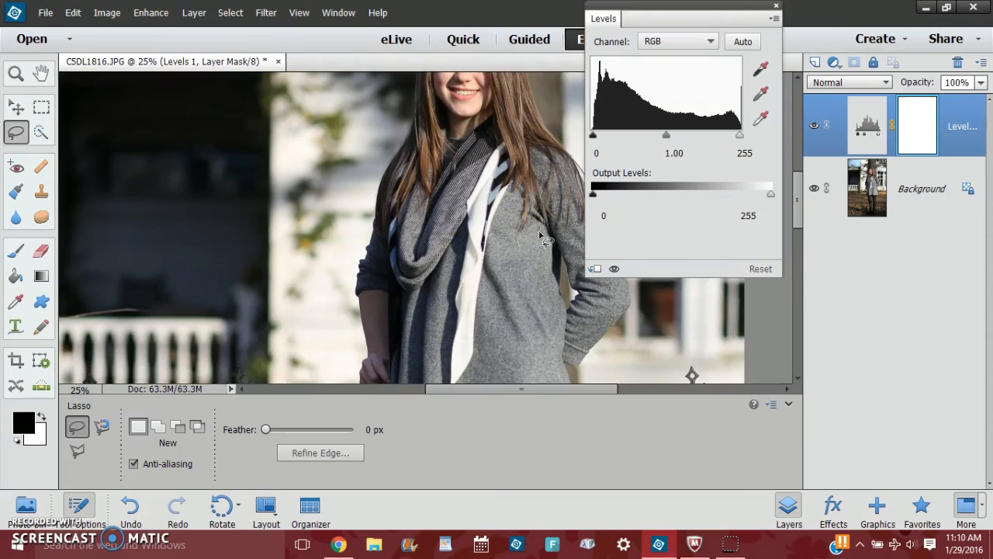
pyautogui.scroll(-2, 541, 235)
pyautogui.scroll(5, 541, 235)
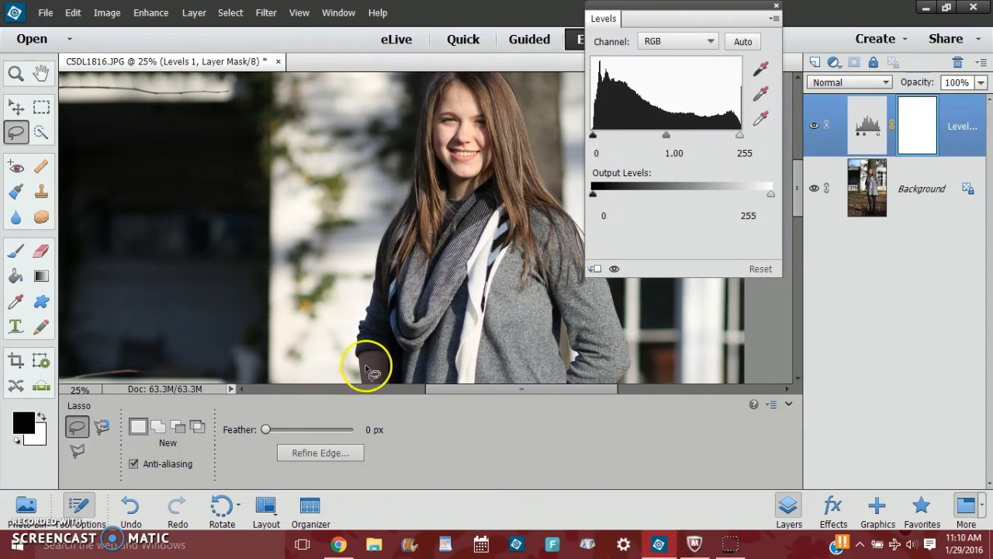
pyautogui.hotkey('ctrl', '-')
pyautogui.hotkey('ctrl', '-')
pyautogui.hotkey('ctrl', '-')
pyautogui.hotkey('ctrl', '-')
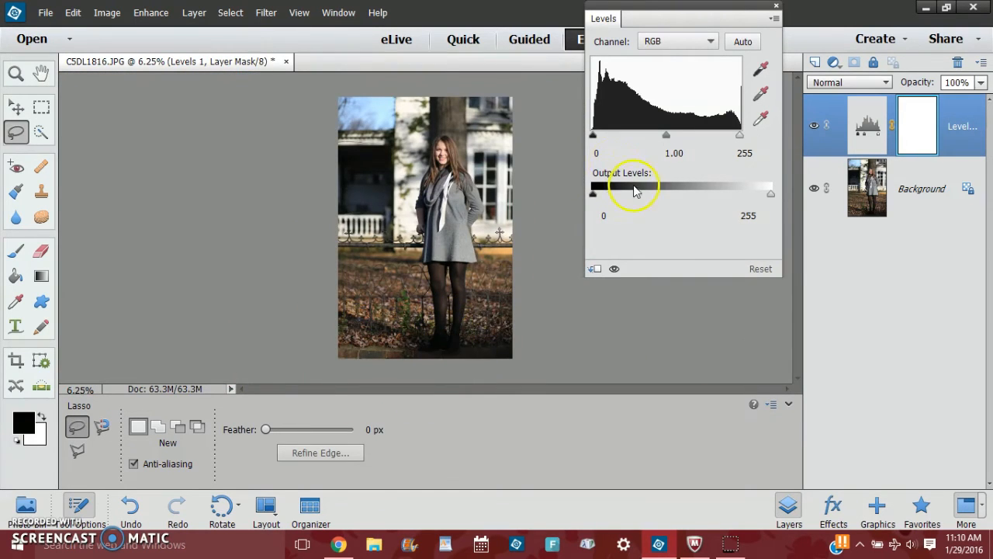
# Brighten the Levels layer's RGB midtones to 1.45 and close its settings
pyautogui.click(693, 42)
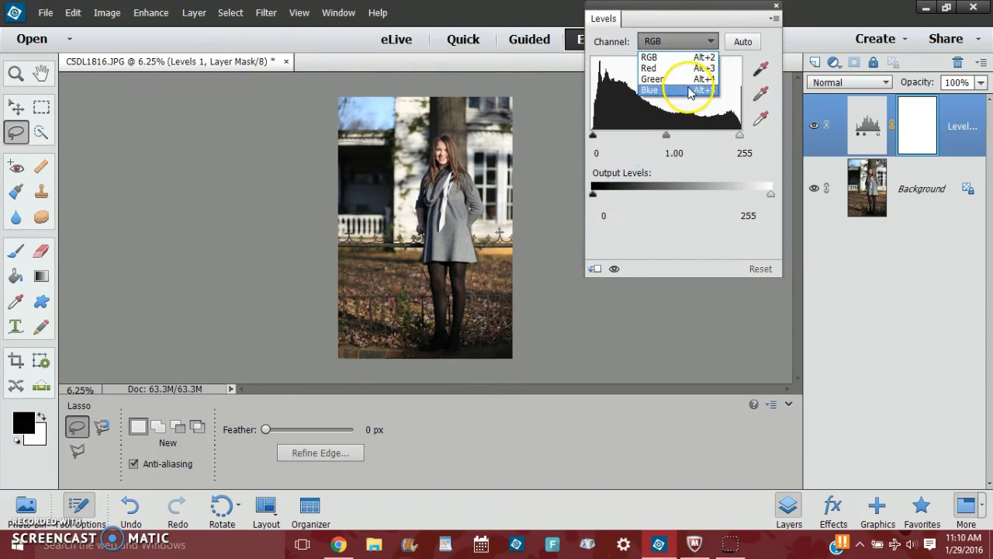
pyautogui.click(685, 43)
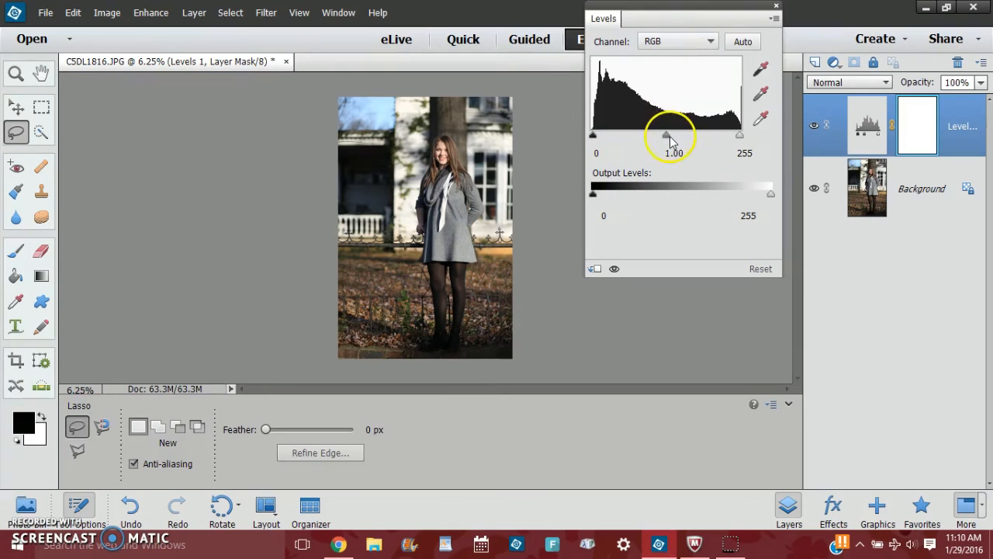
pyautogui.moveTo(667, 137); pyautogui.dragTo(646, 133)
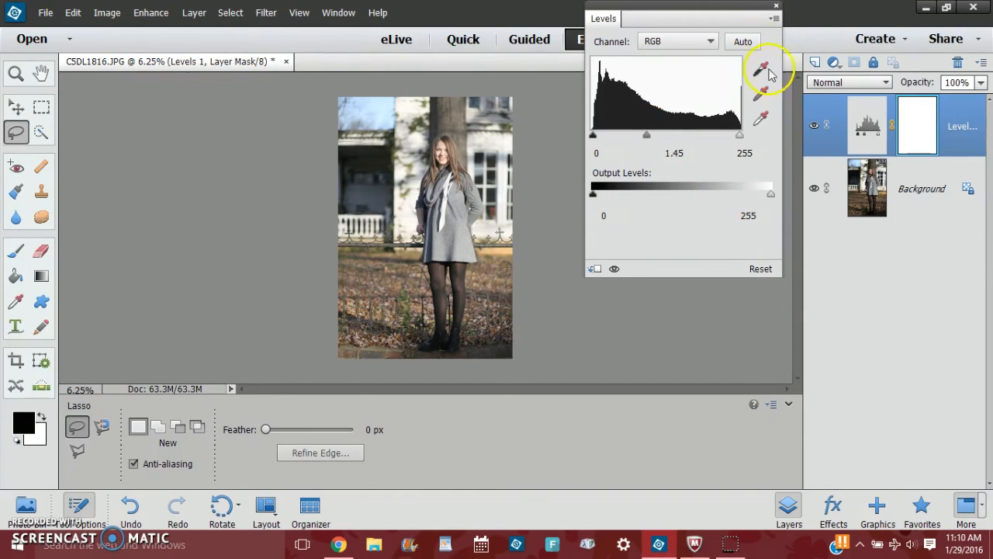
pyautogui.click(776, 7)
# Add a second Levels adjustment layer above the first and brighten its RGB midtones slightly
pyautogui.click(834, 62)
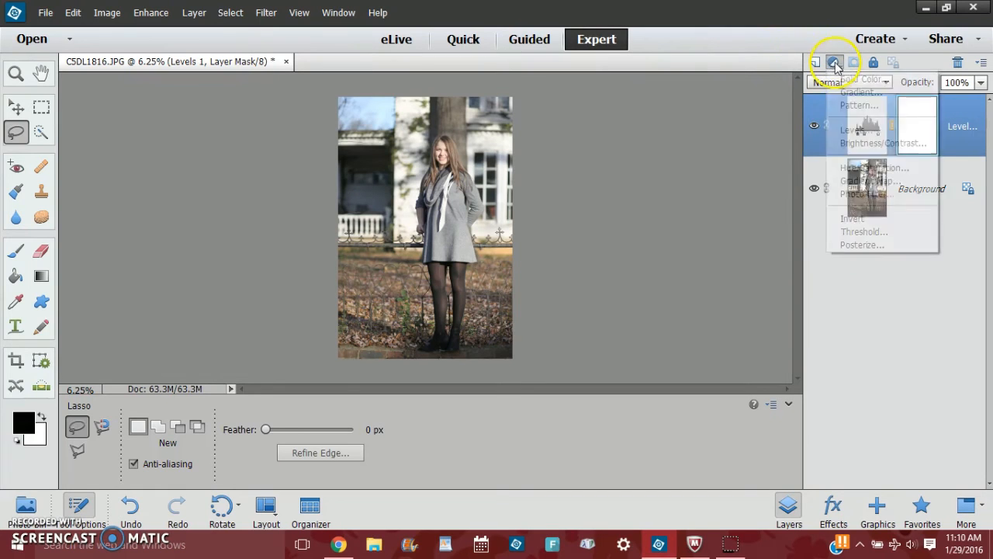
pyautogui.click(854, 130)
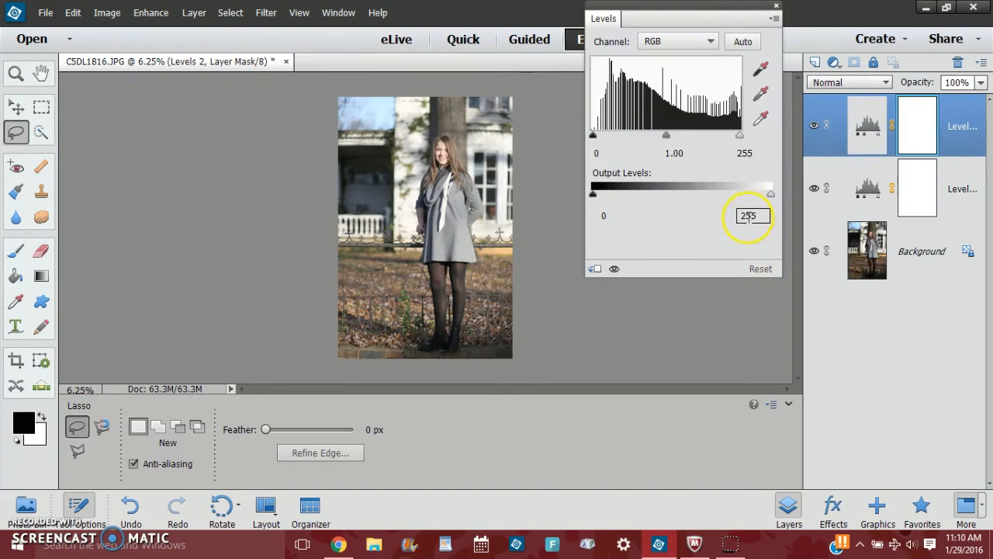
pyautogui.moveTo(667, 138)
pyautogui.mouseDown()
pyautogui.moveTo(689, 138)
pyautogui.moveTo(647, 137)
pyautogui.moveTo(671, 137)
pyautogui.mouseUp()
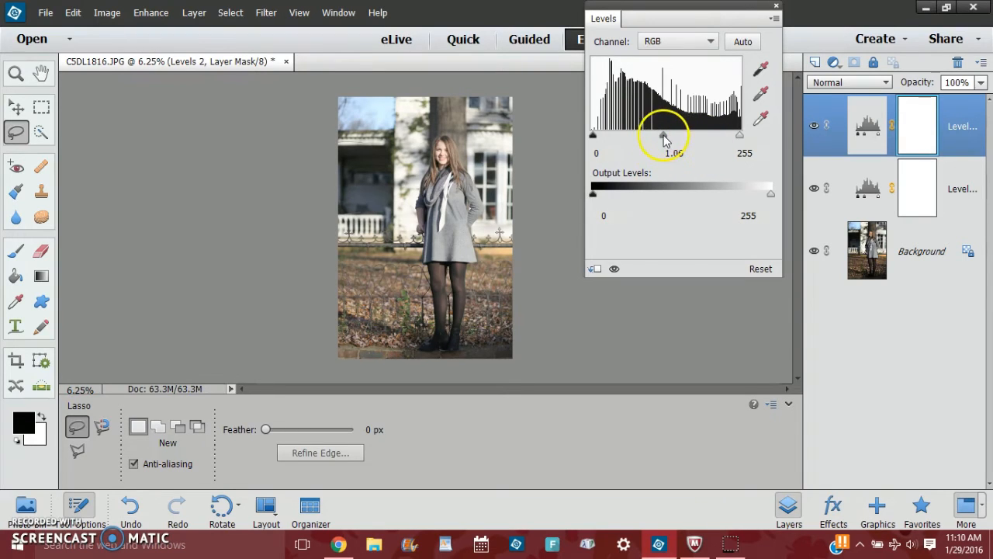
# Try darkening the second Levels layer's RGB midtones to 0.82, reset its adjustment, and check the subject up close
pyautogui.moveTo(664, 137); pyautogui.dragTo(676, 137)
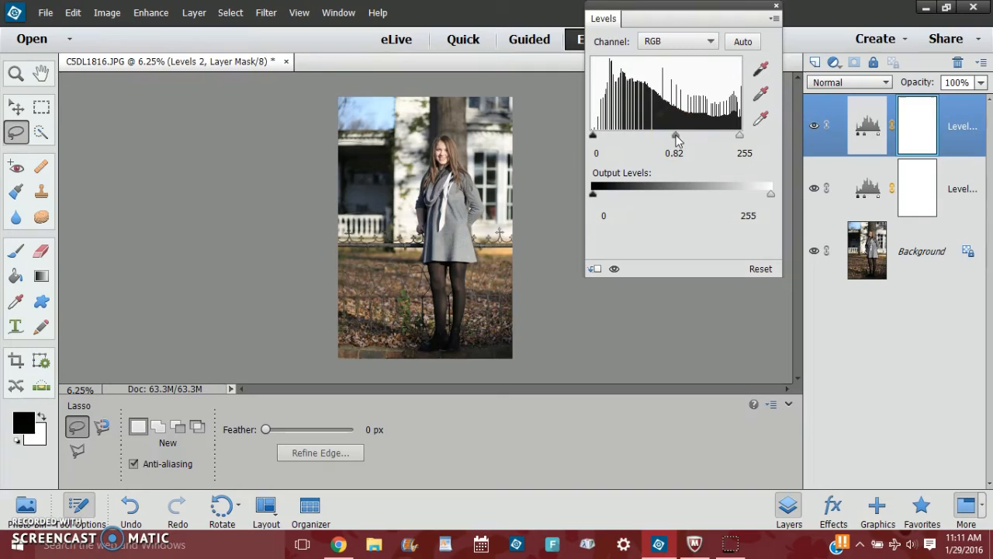
pyautogui.moveTo(675, 137); pyautogui.dragTo(666, 138)
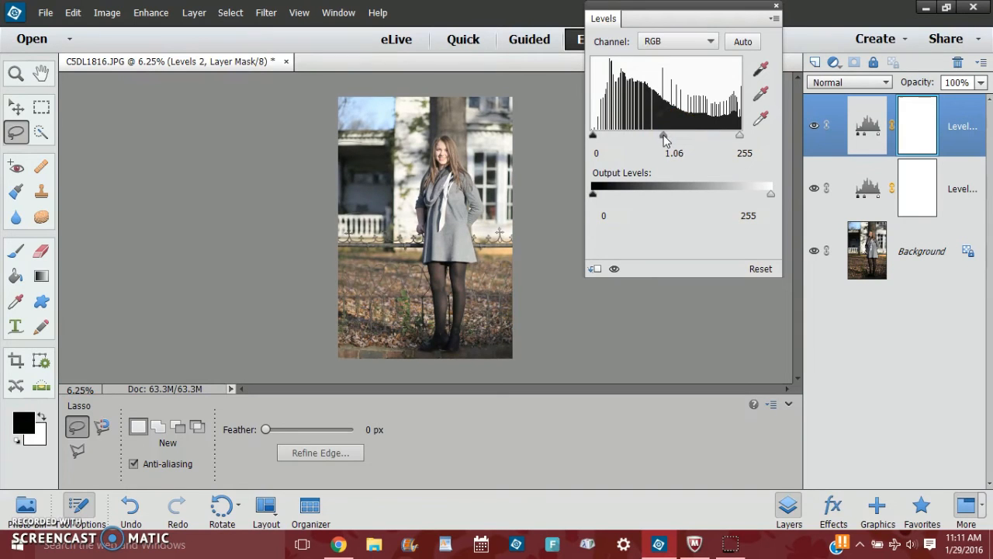
pyautogui.click(762, 271)
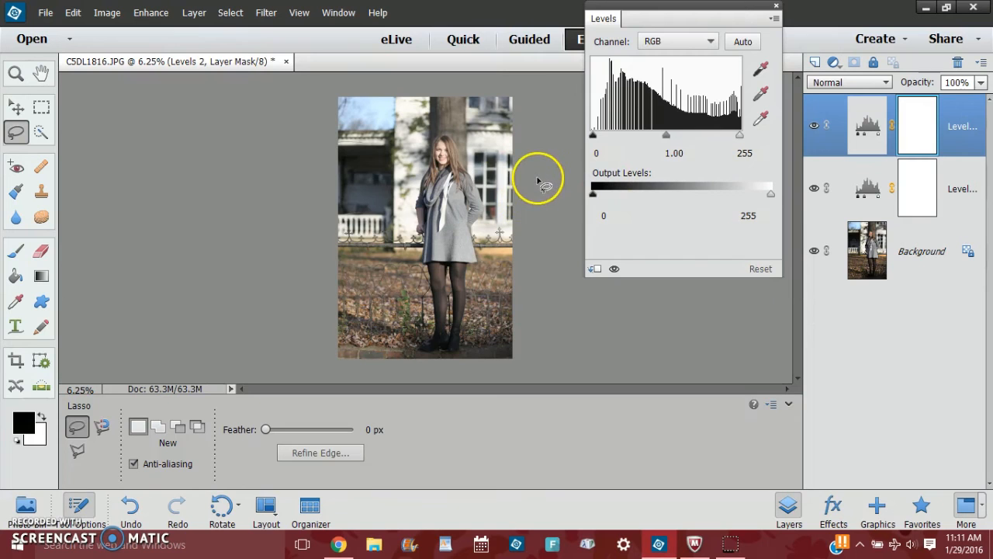
pyautogui.scroll(3, 538, 181)
pyautogui.scroll(2, 547, 179)
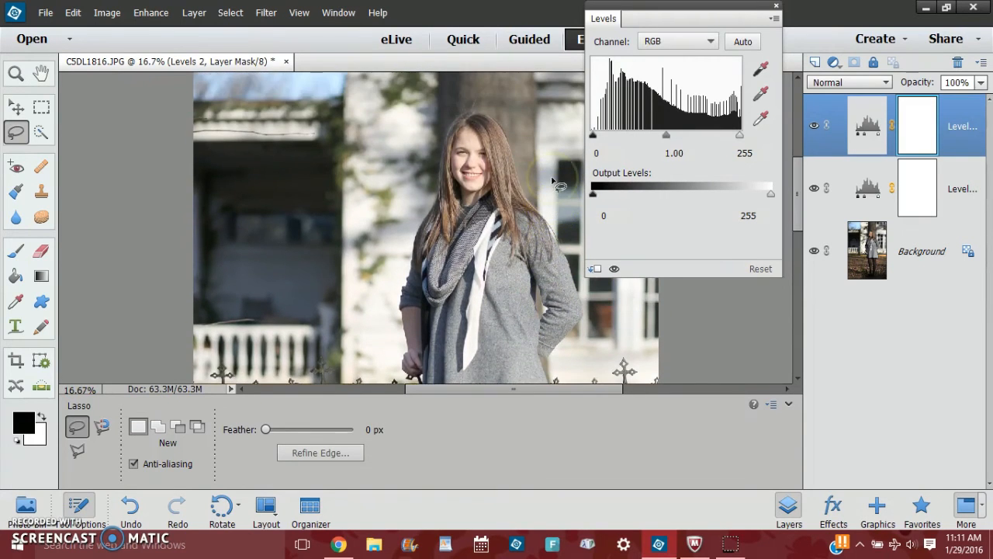
pyautogui.scroll(-3, 556, 181)
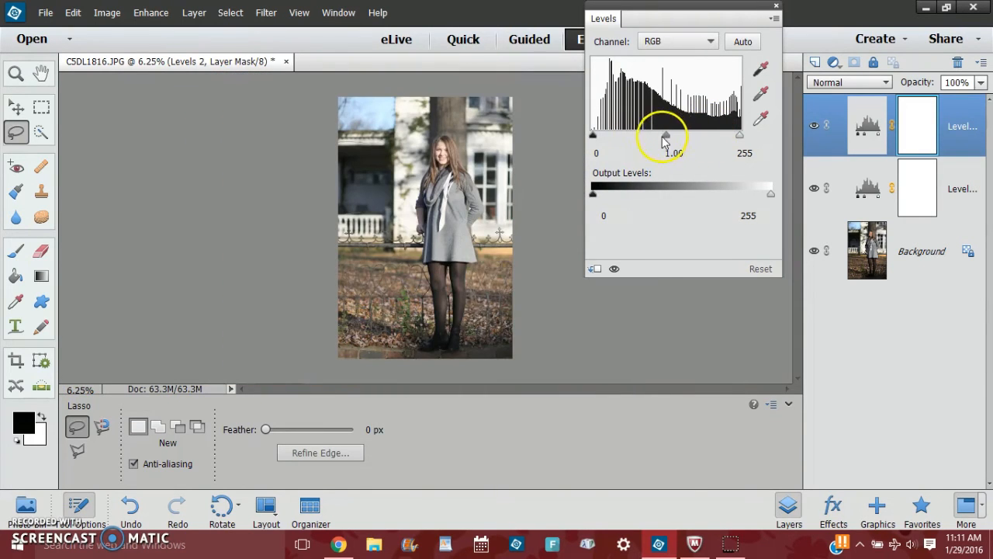
# Darken the second Levels layer's RGB midtones to about 0.77 and close its settings
pyautogui.moveTo(665, 135); pyautogui.dragTo(679, 138)
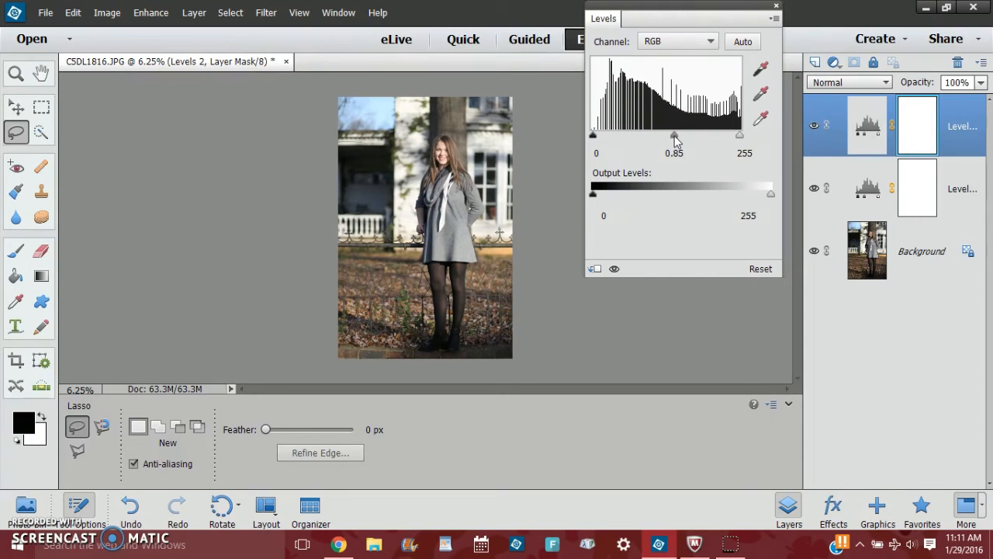
pyautogui.moveTo(674, 136); pyautogui.dragTo(683, 136)
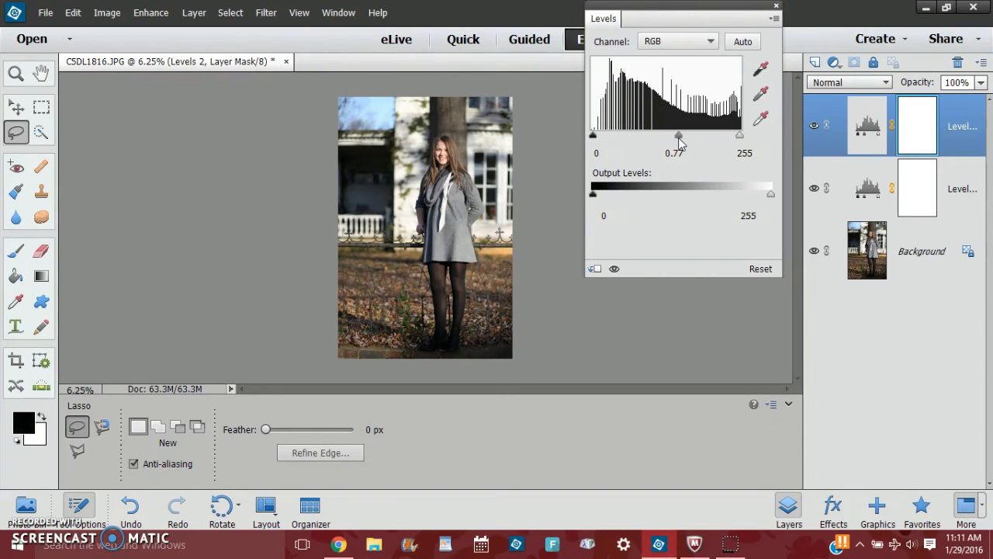
pyautogui.click(776, 7)
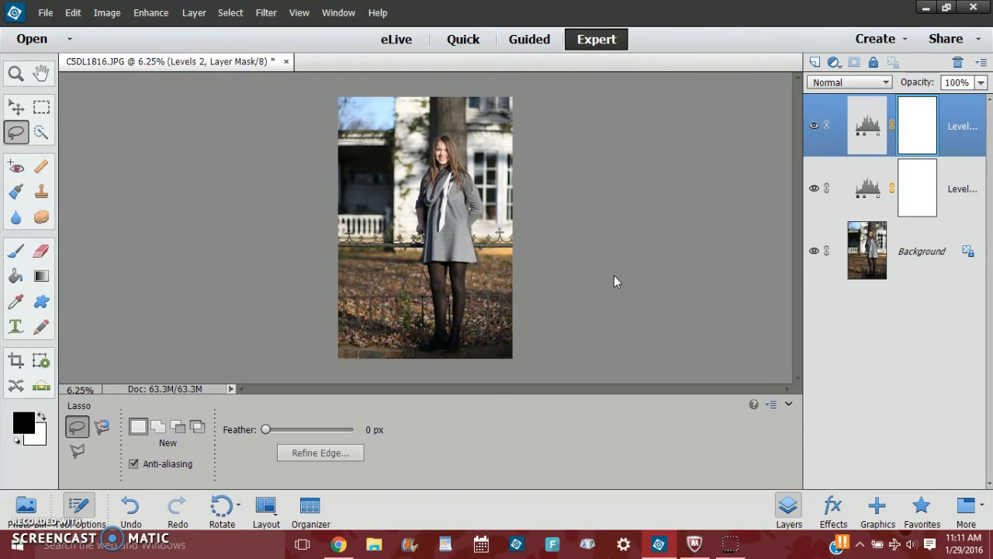
# Compare the portrait with and without the two Levels layers, keep both visible, and examine the corrected photo up close
pyautogui.click(814, 124)
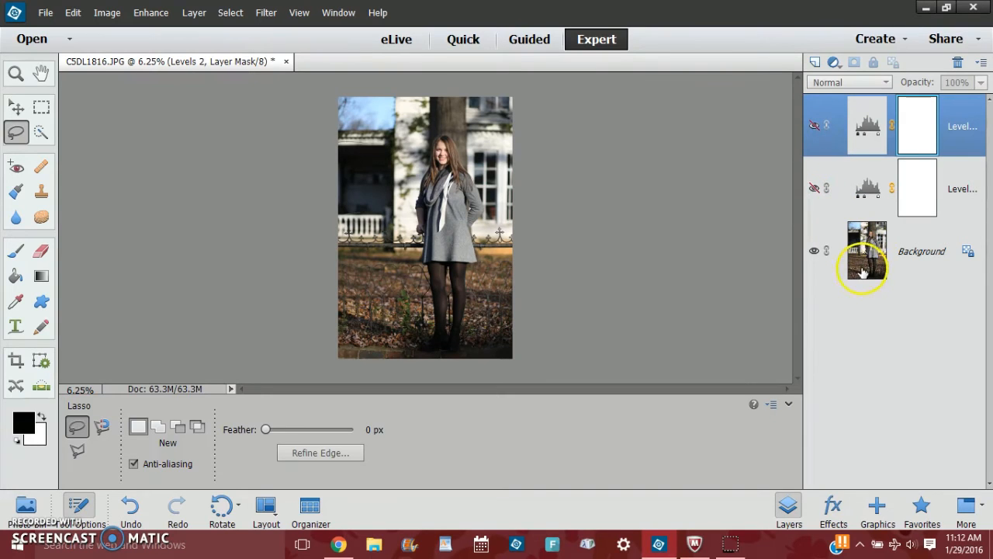
pyautogui.click(814, 128)
pyautogui.click(814, 127)
pyautogui.click(814, 189)
pyautogui.click(814, 128)
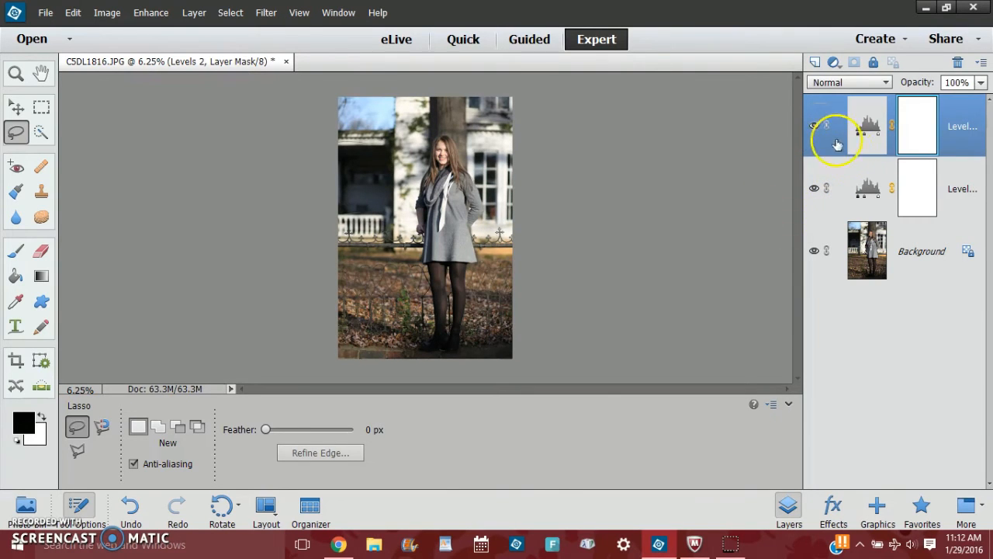
pyautogui.click(813, 128)
pyautogui.click(813, 190)
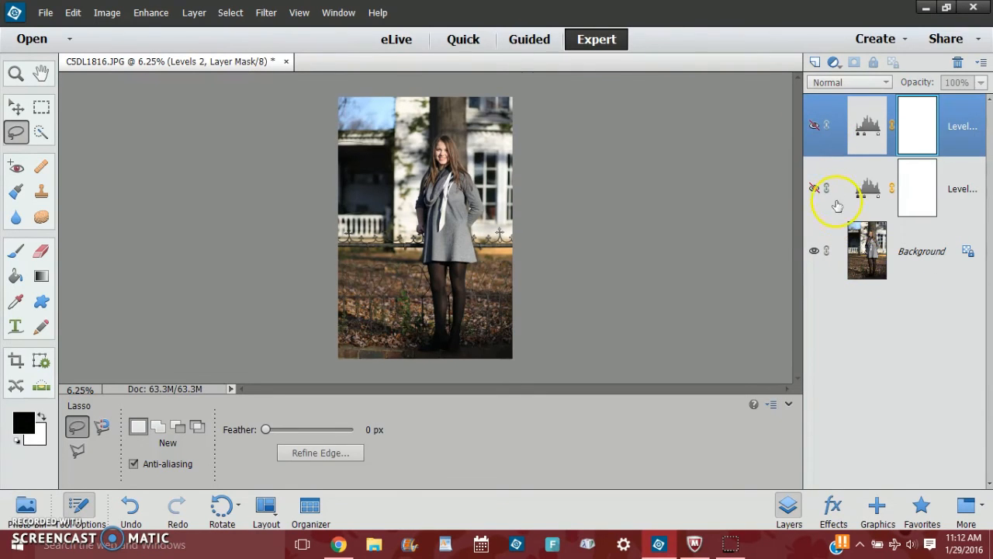
pyautogui.click(814, 189)
pyautogui.click(815, 126)
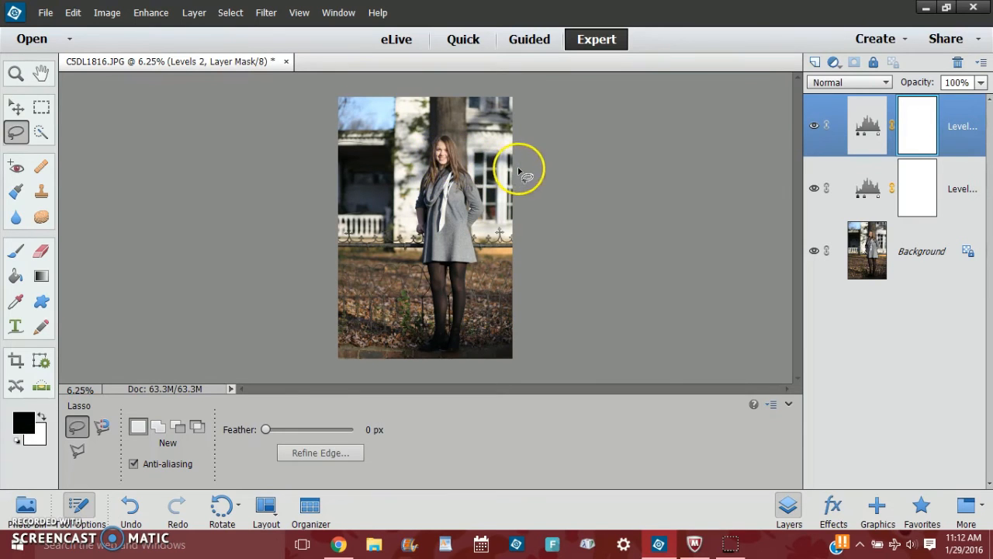
pyautogui.hotkey('ctrl', '=')
pyautogui.hotkey('ctrl', '=')
pyautogui.scroll(3, 594, 207)
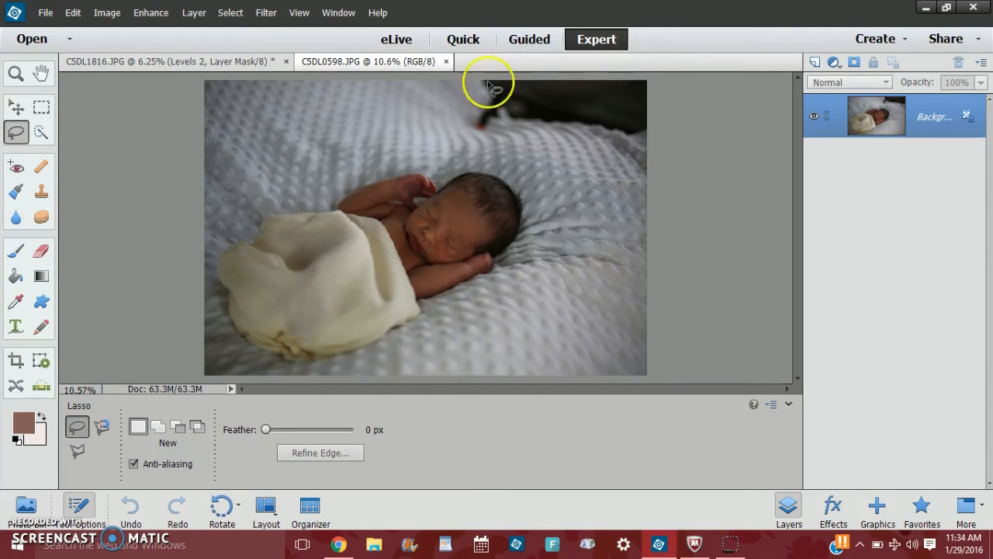
# Add a Levels adjustment layer to the newborn photo C5DL0598.JPG and slightly reduce the Red channel's midtones
pyautogui.click(834, 63)
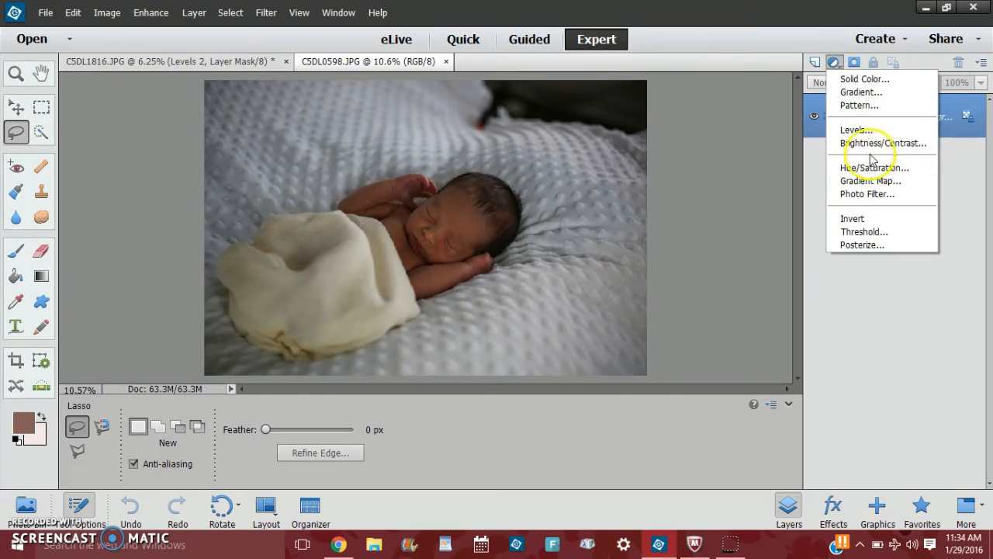
pyautogui.click(857, 130)
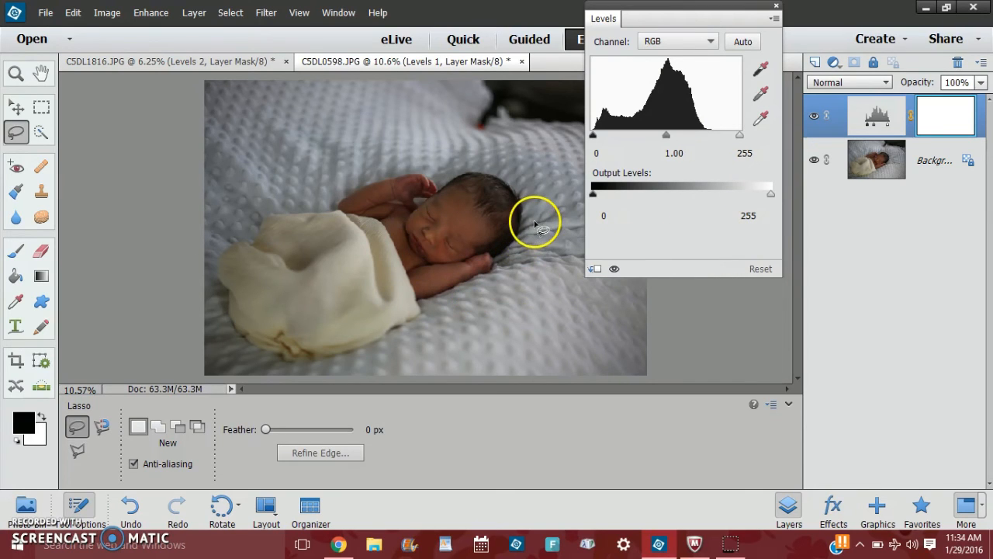
pyautogui.click(650, 40)
pyautogui.click(658, 70)
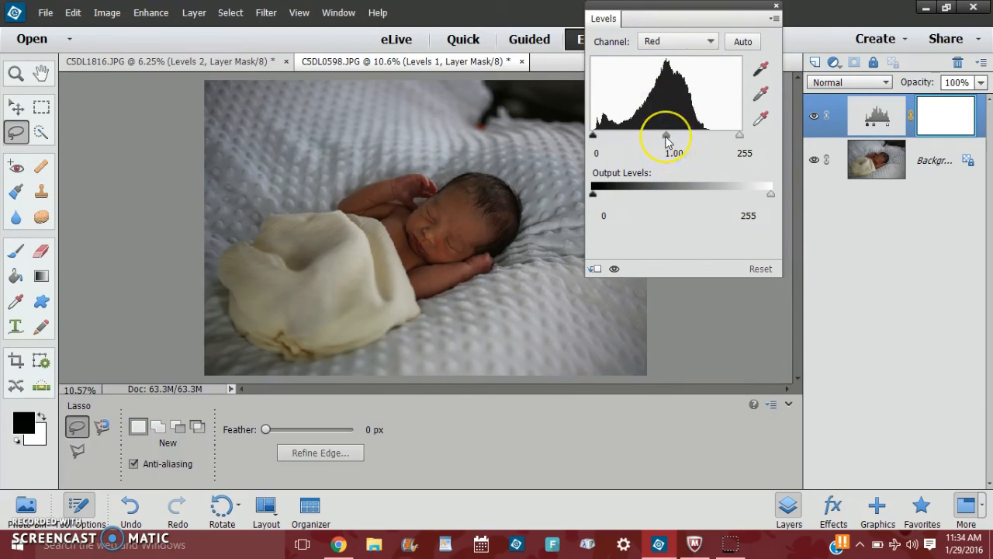
pyautogui.moveTo(665, 140)
pyautogui.mouseDown()
pyautogui.moveTo(656, 137)
pyautogui.moveTo(665, 142)
pyautogui.mouseUp()
pyautogui.moveTo(667, 141); pyautogui.dragTo(671, 143)
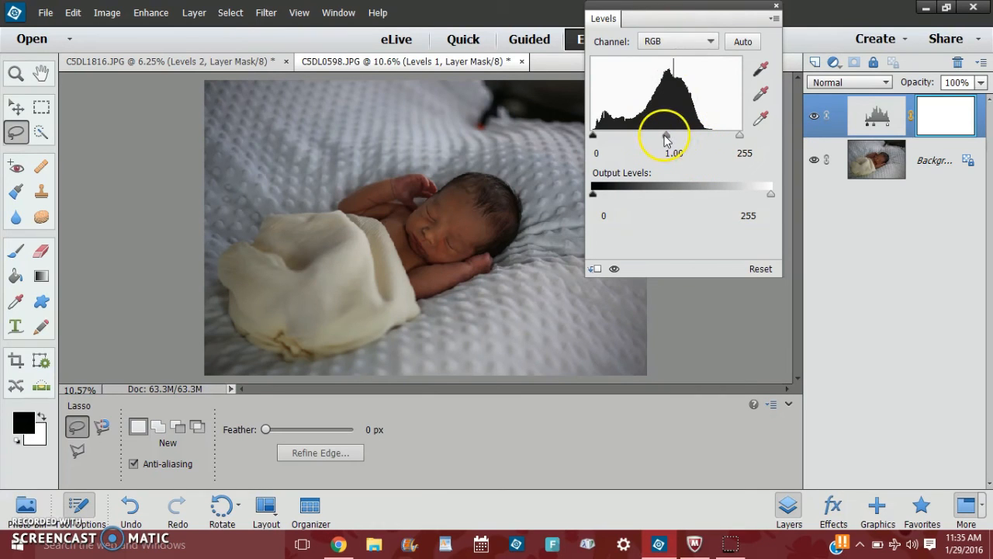
# Brighten the newborn photo's RGB midtones to 1.36 in Levels, and compare the photo with and without the adjustment layer
pyautogui.moveTo(665, 140)
pyautogui.mouseDown()
pyautogui.moveTo(687, 138)
pyautogui.moveTo(653, 153)
pyautogui.mouseUp()
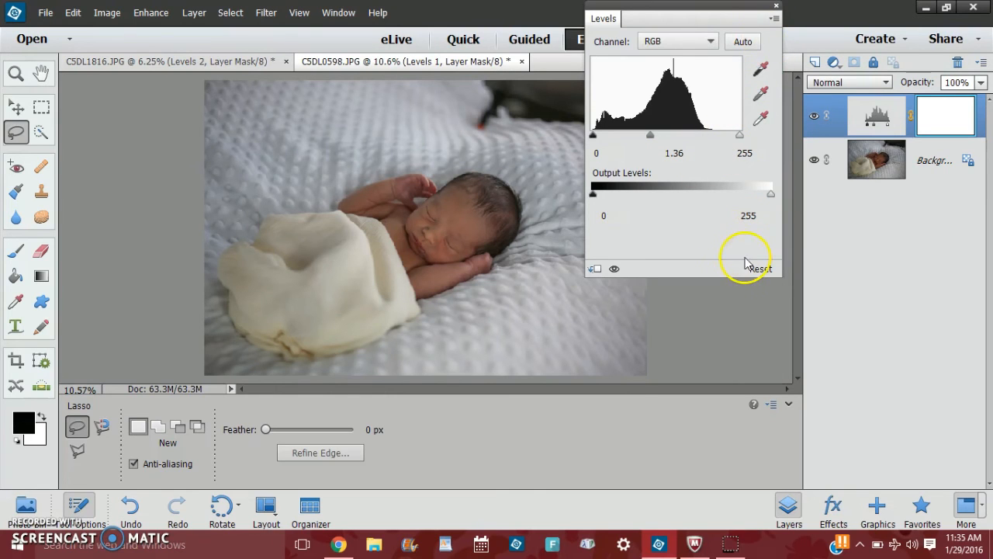
pyautogui.click(775, 6)
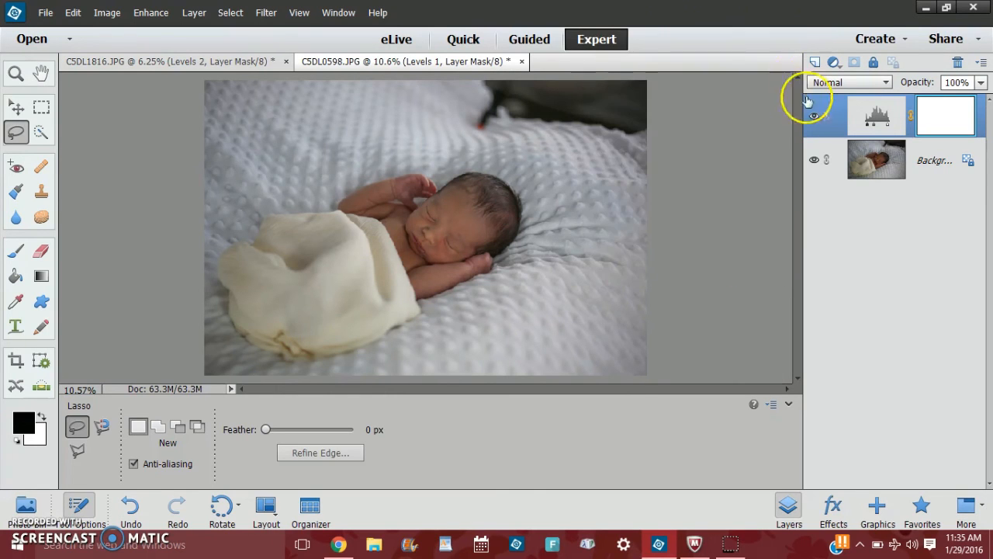
pyautogui.click(813, 115)
pyautogui.click(814, 116)
pyautogui.click(814, 116)
pyautogui.click(813, 115)
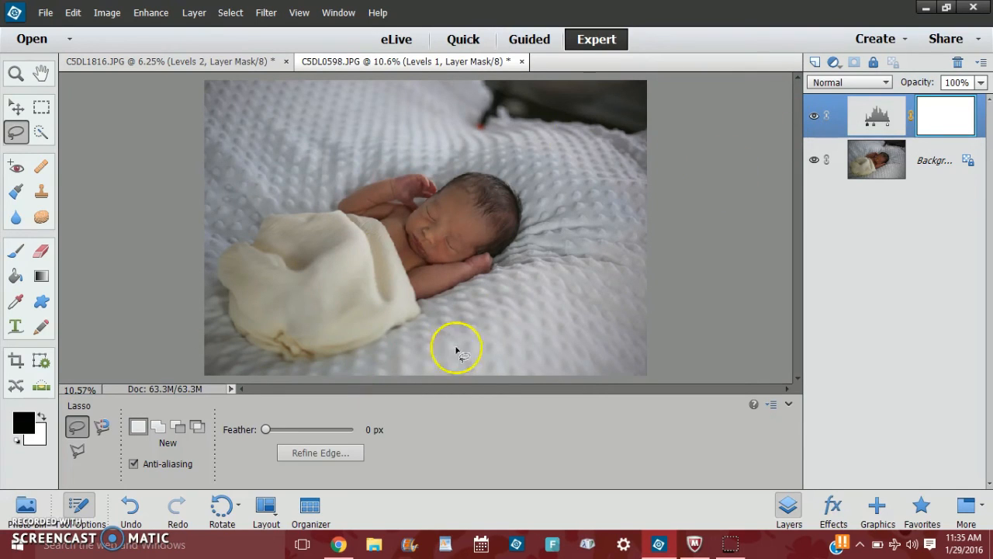
# Crop the newborn photo to remove the dark background above the baby and a narrow strip along the right edge
pyautogui.click(17, 358)
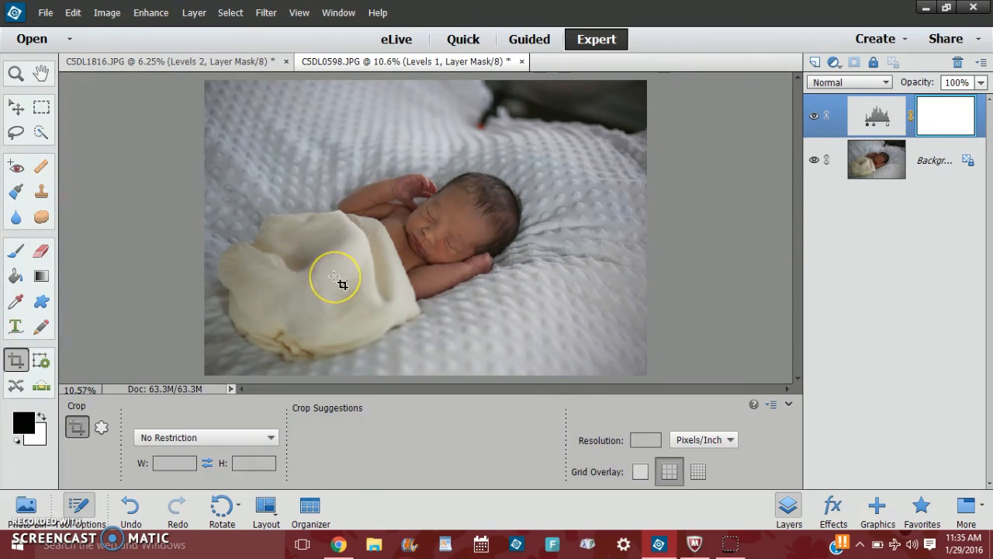
pyautogui.click(208, 139)
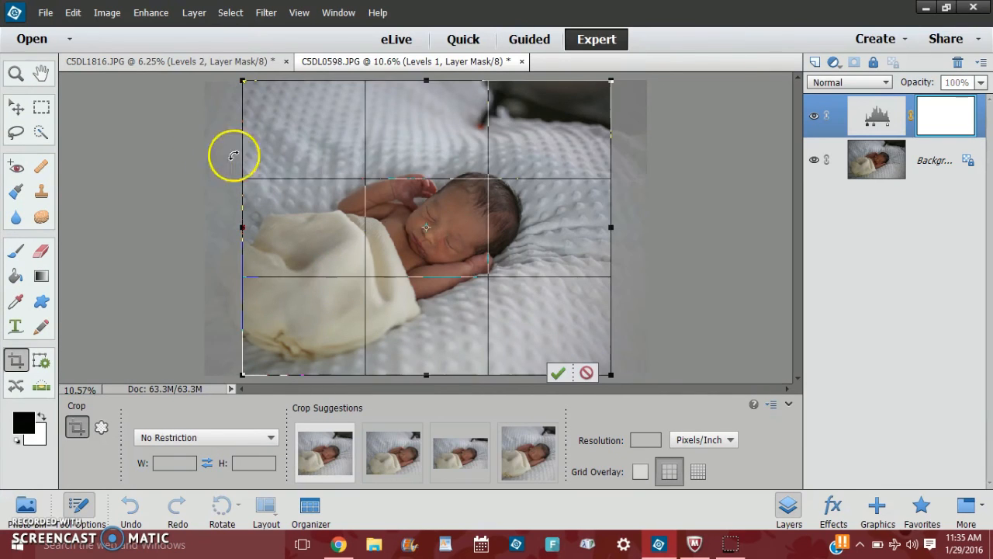
pyautogui.moveTo(425, 82); pyautogui.dragTo(426, 152)
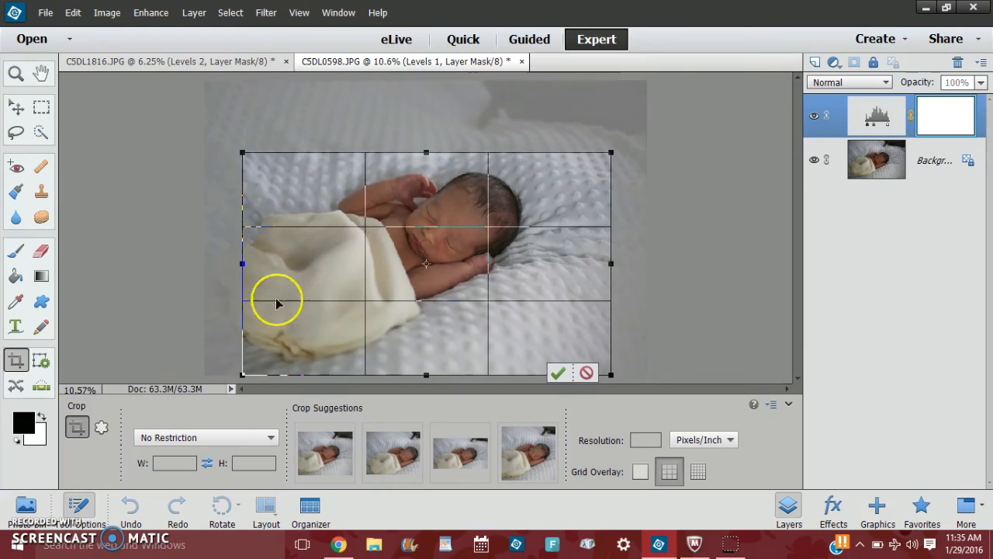
pyautogui.moveTo(238, 262); pyautogui.dragTo(191, 262)
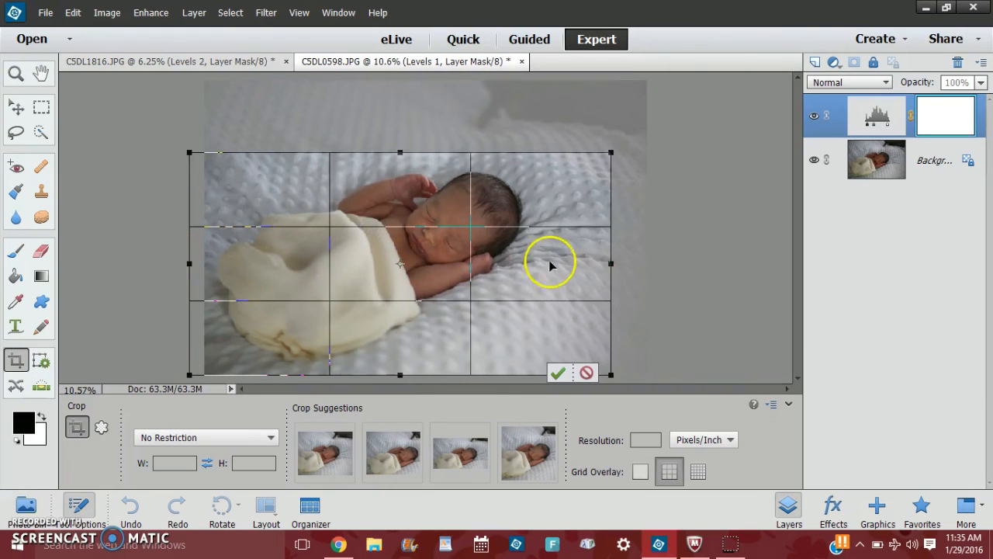
pyautogui.moveTo(543, 284); pyautogui.dragTo(562, 284)
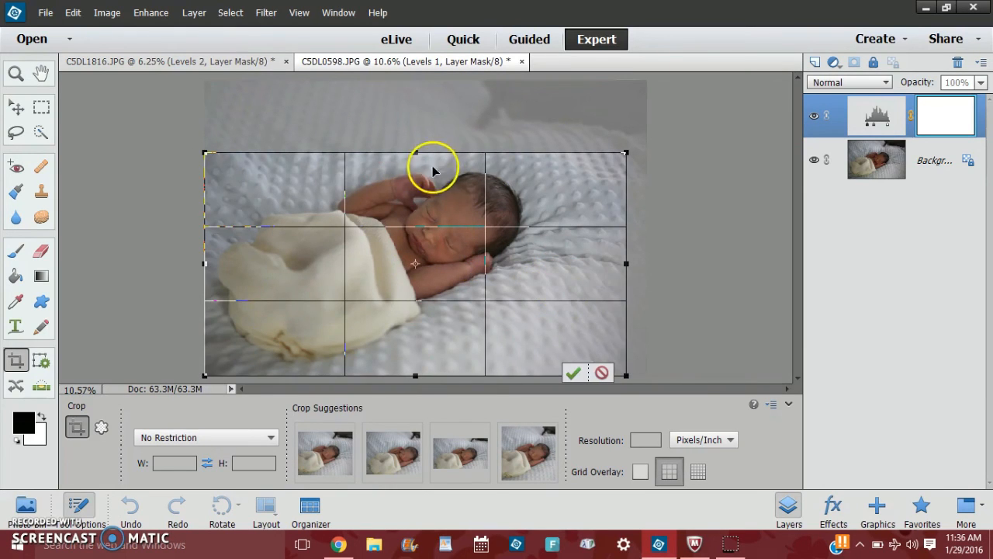
pyautogui.moveTo(419, 153); pyautogui.dragTo(416, 135)
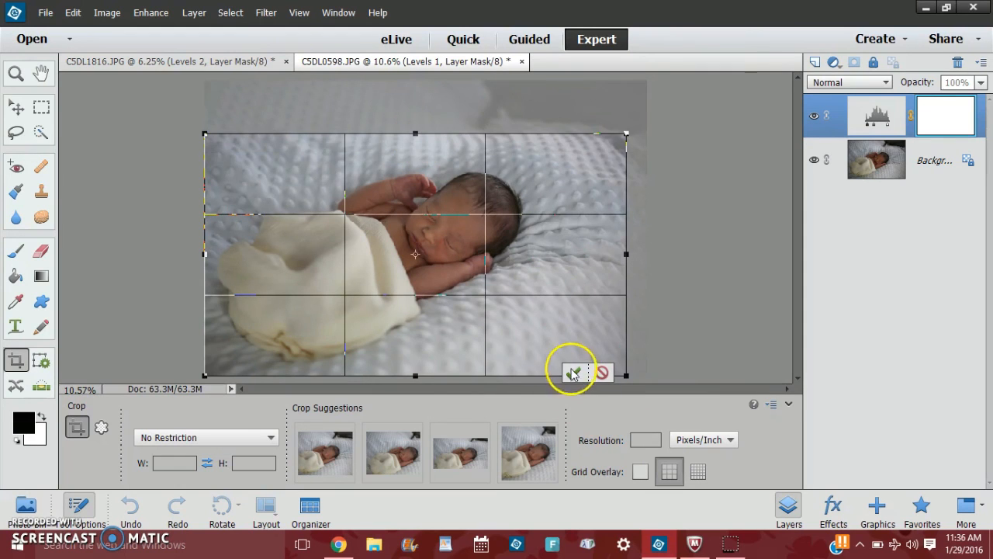
pyautogui.click(573, 372)
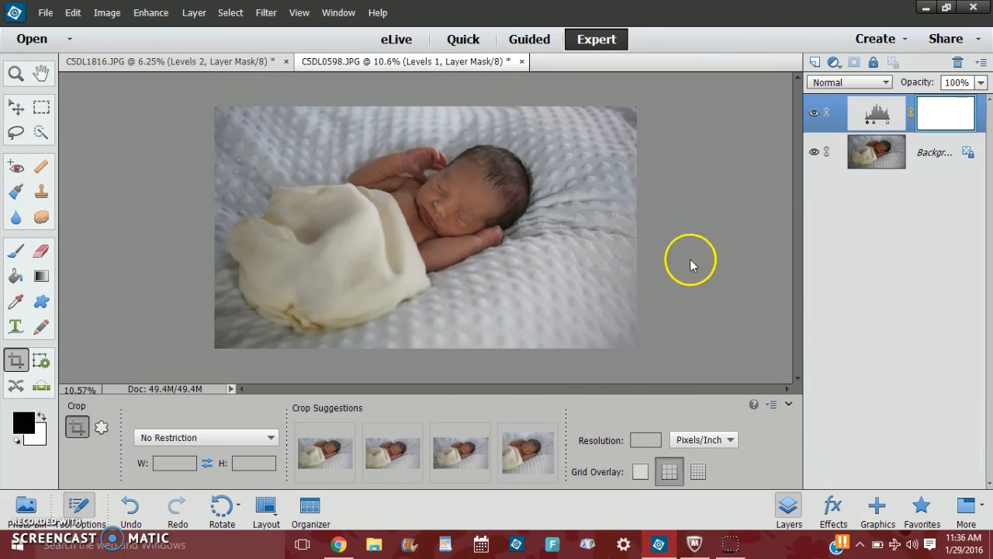
# Add a second Levels adjustment layer above the first with its RGB midtones at 1.00, and close its settings
pyautogui.click(845, 81)
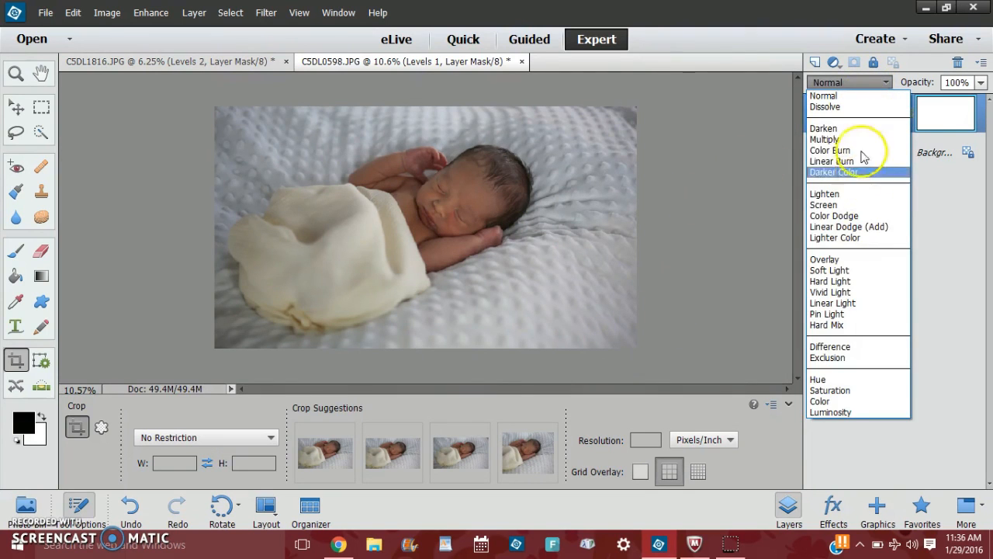
pyautogui.click(949, 214)
pyautogui.click(833, 62)
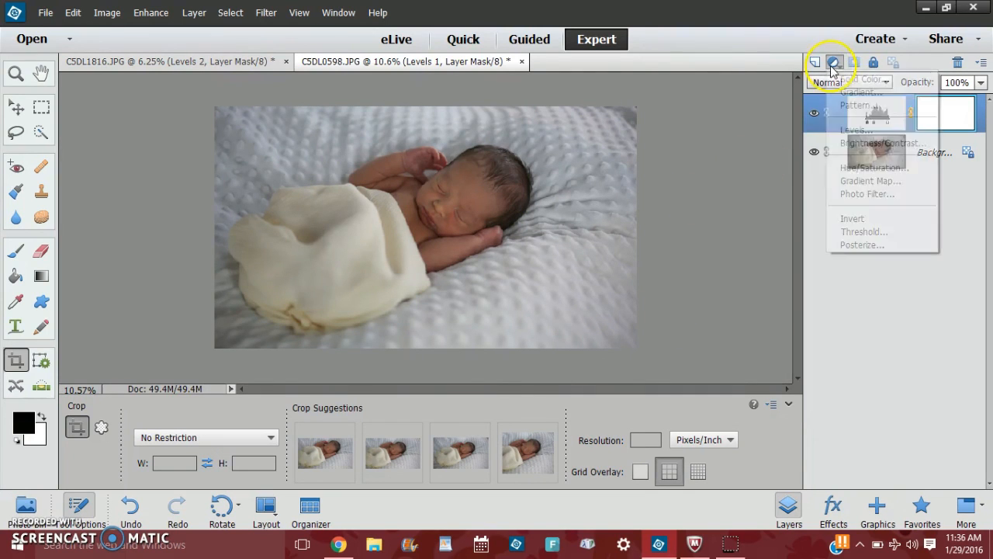
pyautogui.click(856, 130)
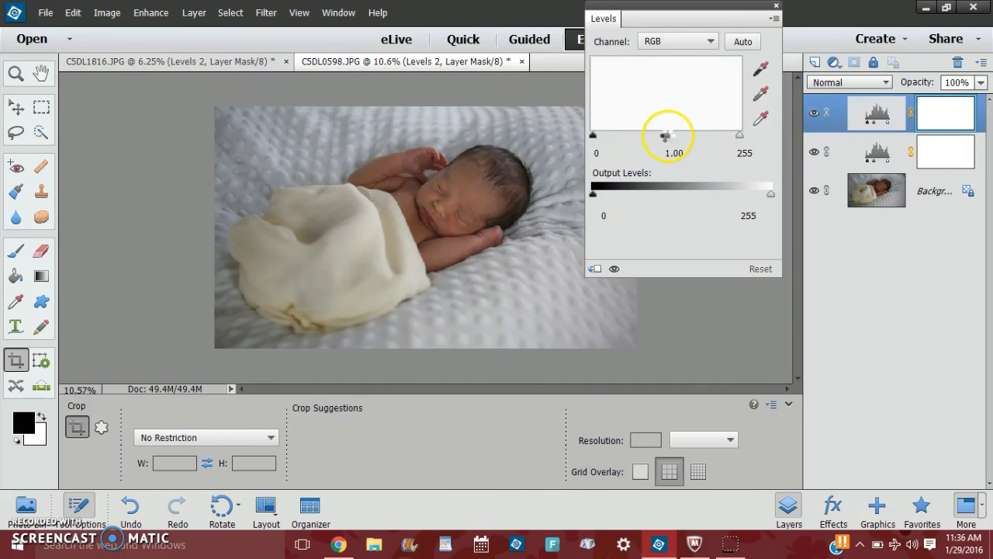
pyautogui.moveTo(666, 136)
pyautogui.mouseDown()
pyautogui.moveTo(681, 138)
pyautogui.moveTo(656, 140)
pyautogui.moveTo(669, 139)
pyautogui.mouseUp()
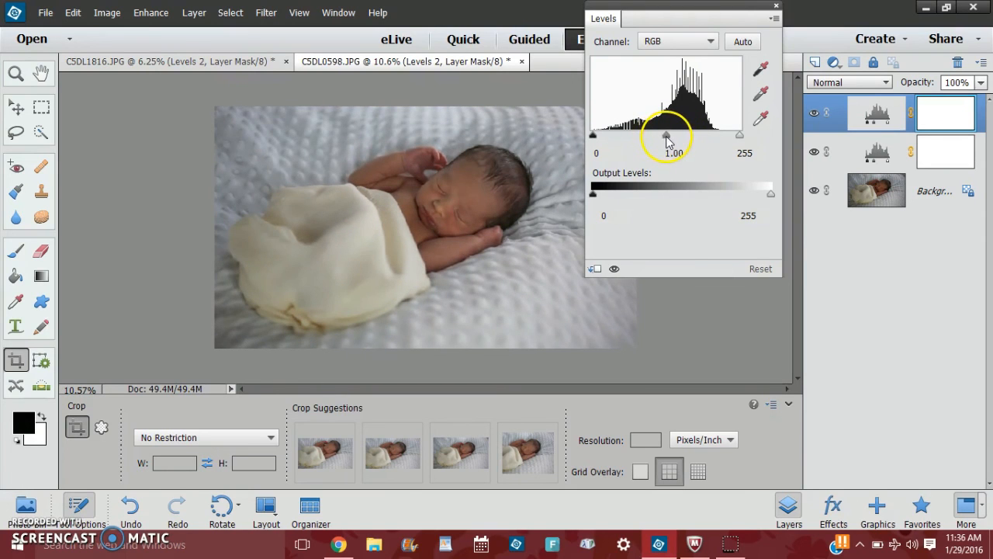
pyautogui.press('Escape')
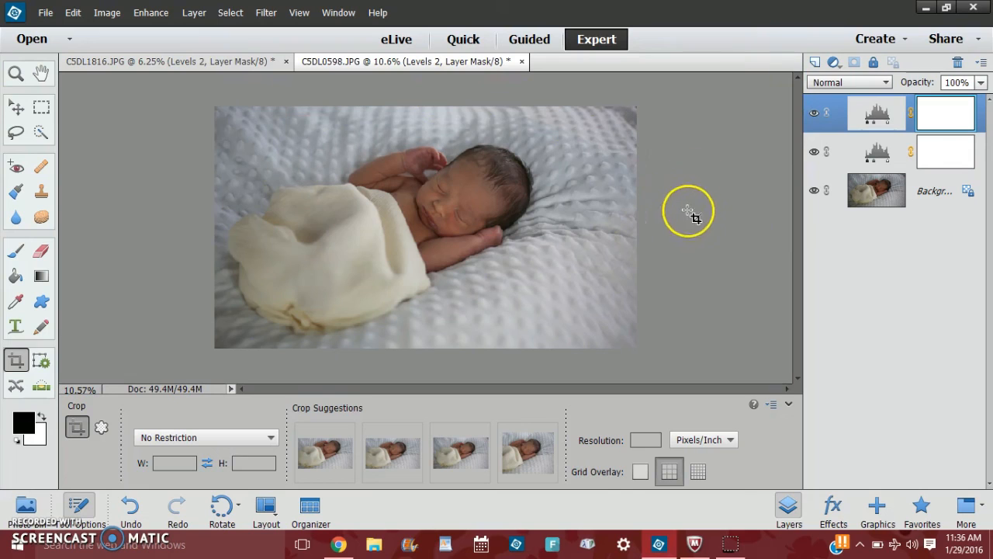
# Select the baby's head and arms with Quick Selection and add a Levels adjustment layer masked to that selection
pyautogui.click(41, 133)
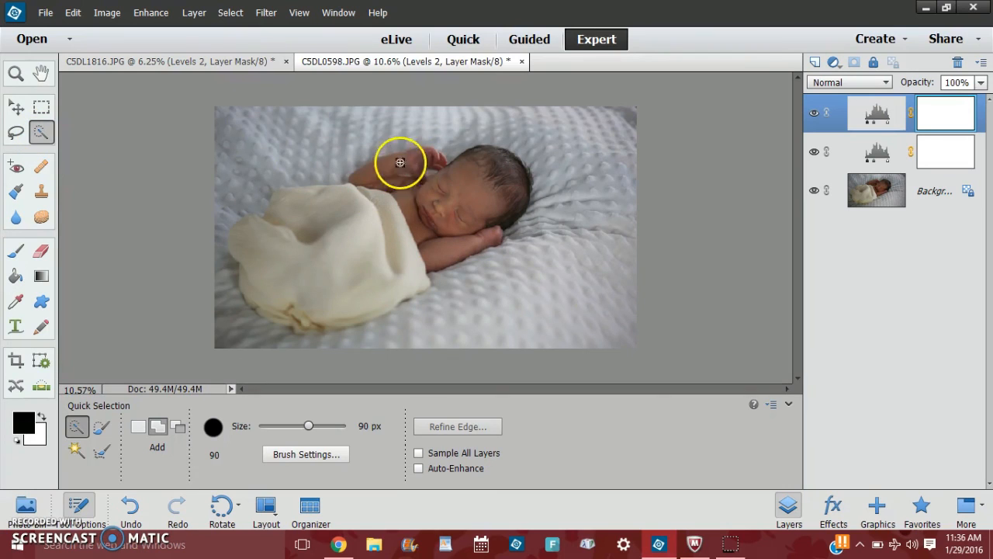
pyautogui.moveTo(432, 193); pyautogui.dragTo(437, 212)
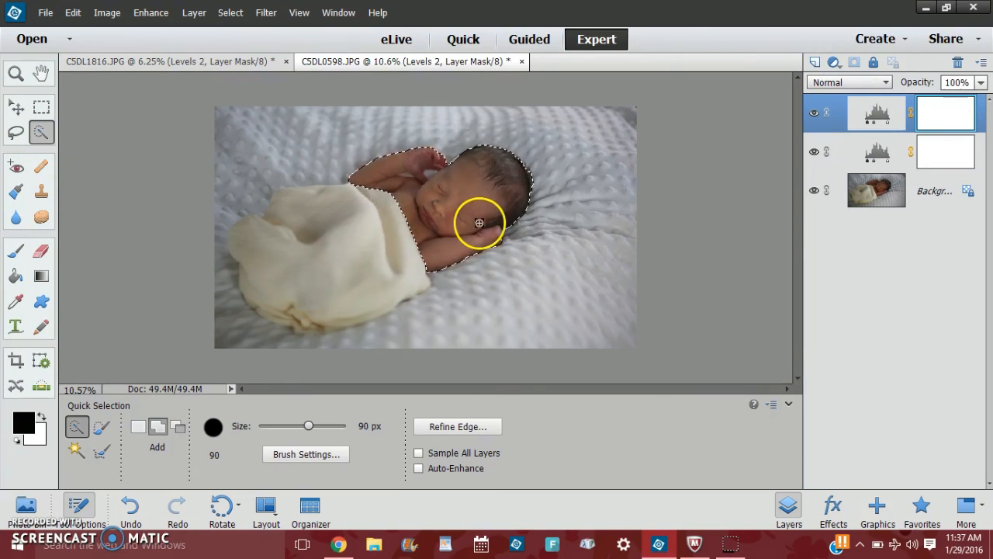
pyautogui.click(834, 62)
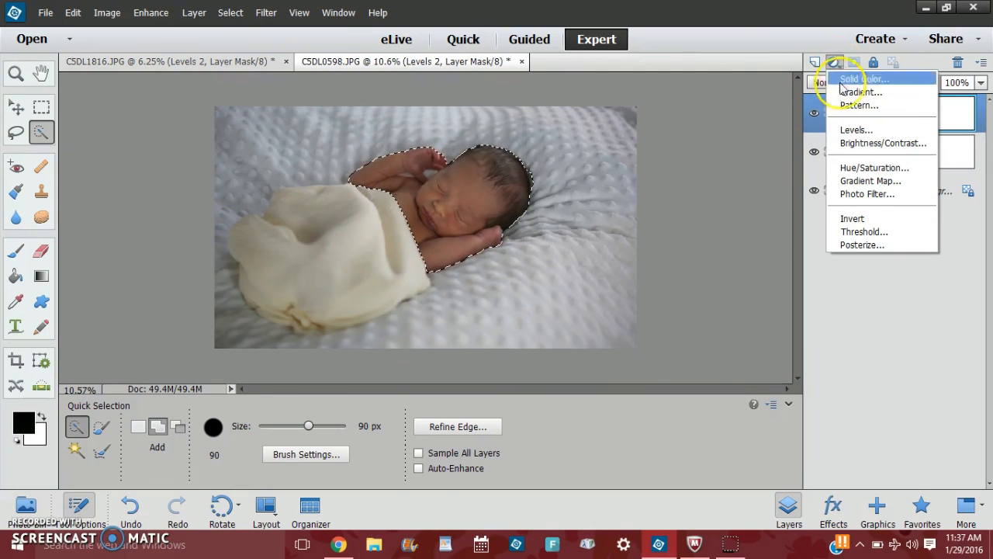
pyautogui.click(847, 130)
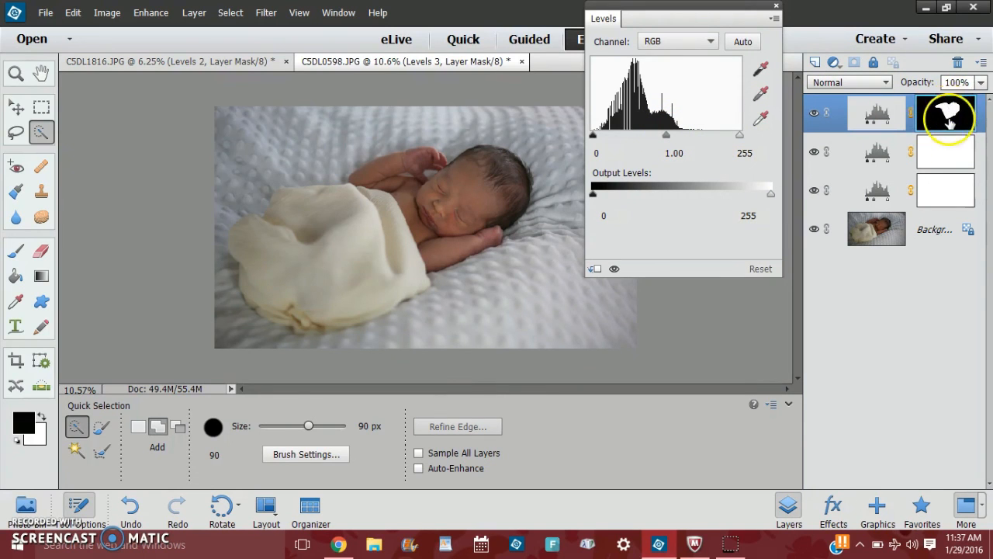
# Brighten the RGB midtones of the Levels layer masked to the baby's skin to 1.12
pyautogui.moveTo(668, 138)
pyautogui.mouseDown()
pyautogui.moveTo(685, 137)
pyautogui.moveTo(648, 140)
pyautogui.moveTo(703, 145)
pyautogui.moveTo(669, 142)
pyautogui.mouseUp()
pyautogui.click(768, 270)
pyautogui.moveTo(668, 135); pyautogui.dragTo(660, 140)
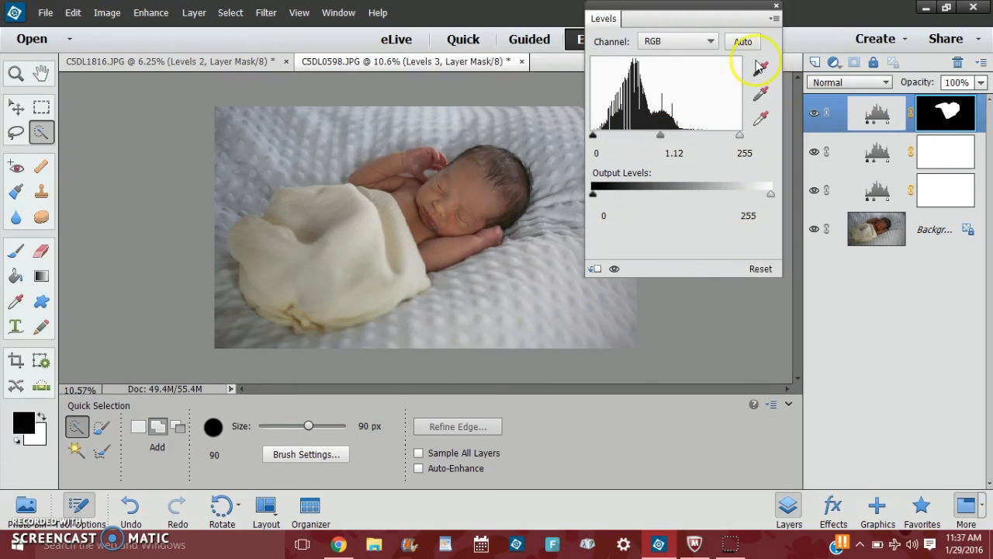